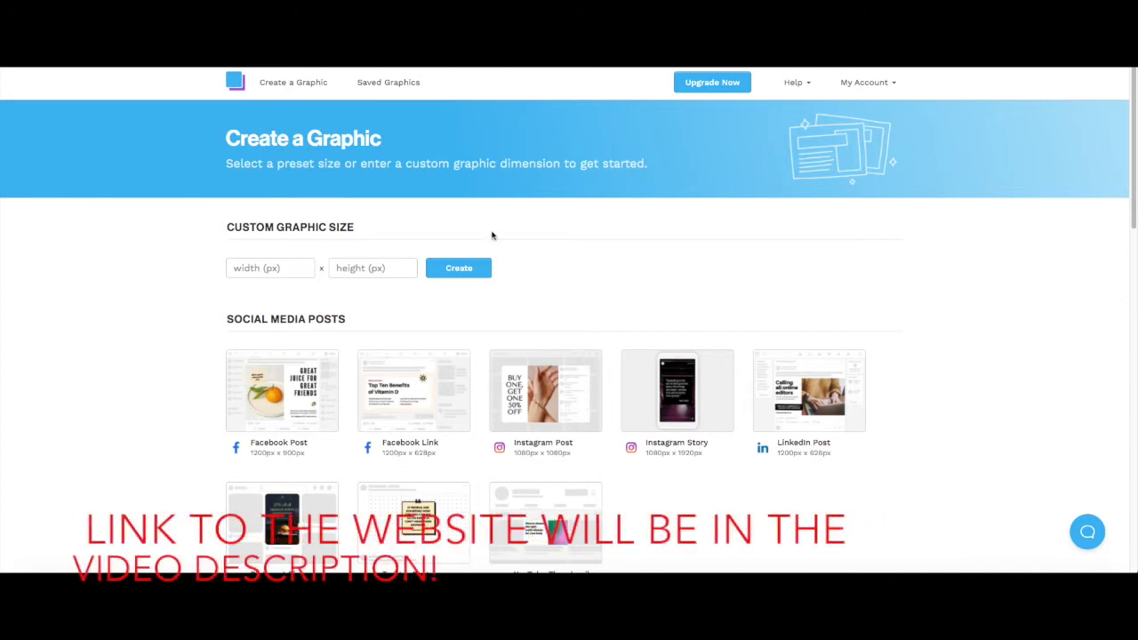
- Create a blank custom design of 1240 × 990 px, then return to Create a Graphic
left_click(243, 271)
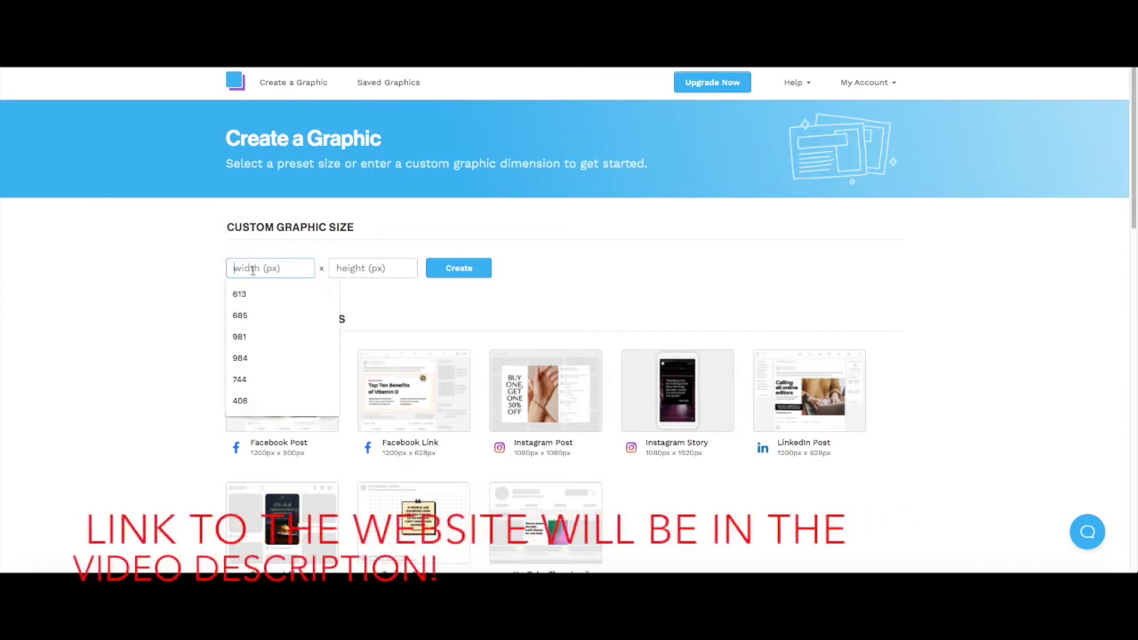
left_click(284, 276)
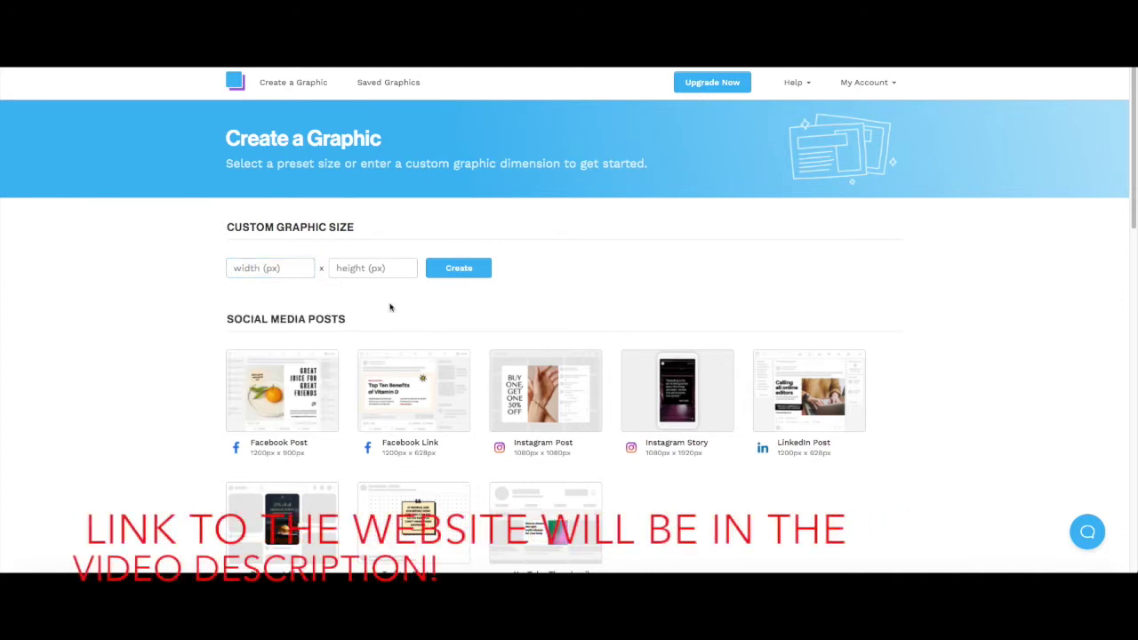
left_click(281, 276)
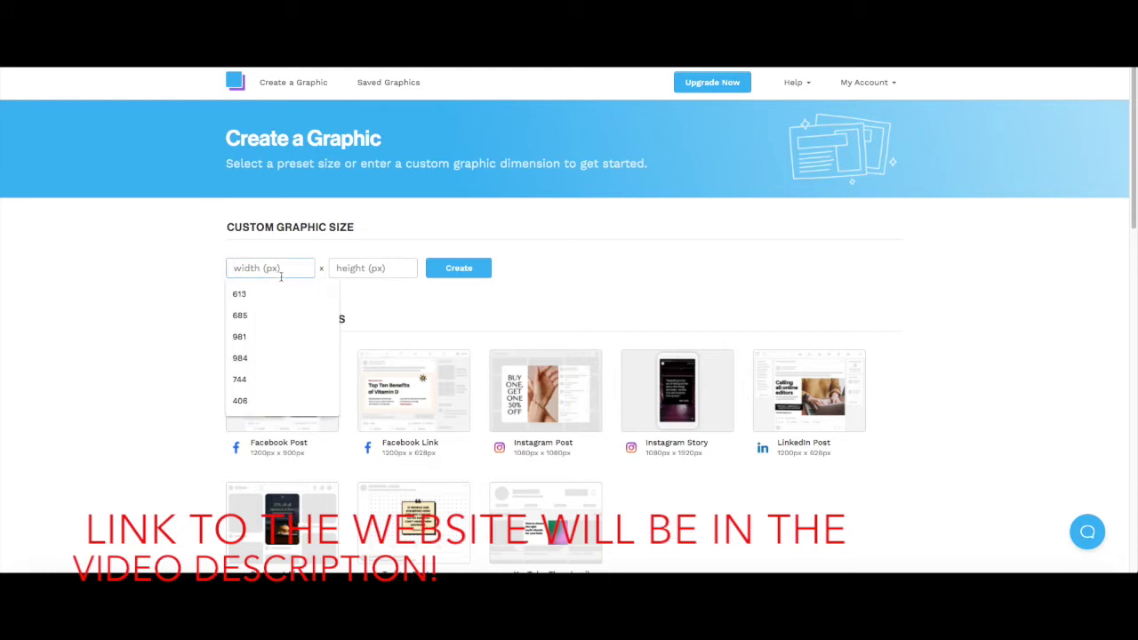
type("1240")
left_click(333, 267)
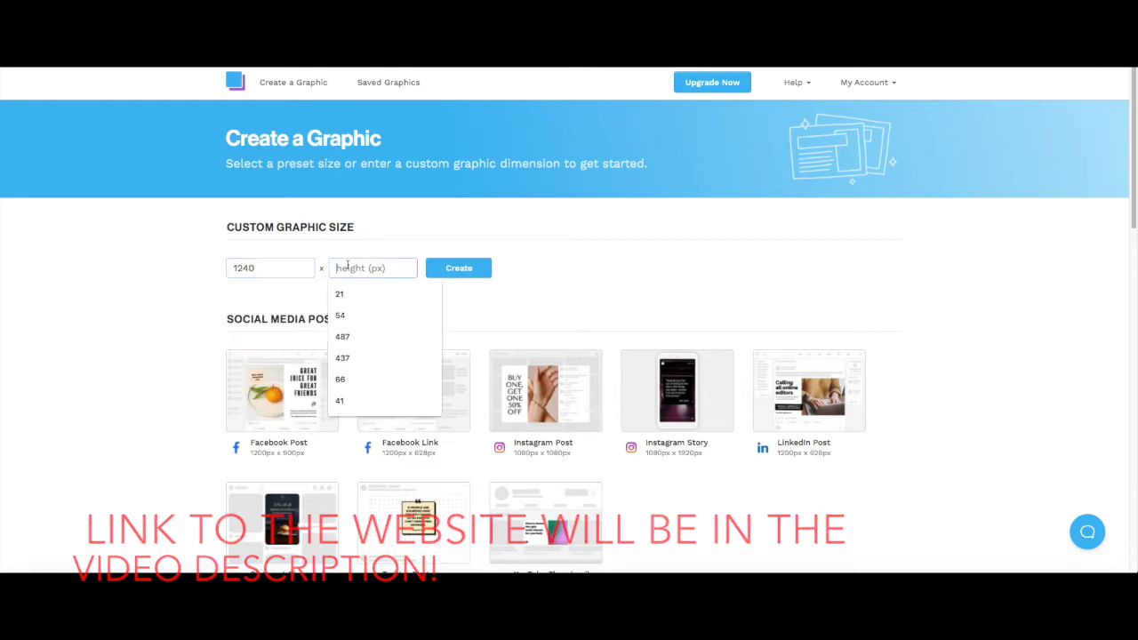
type("90")
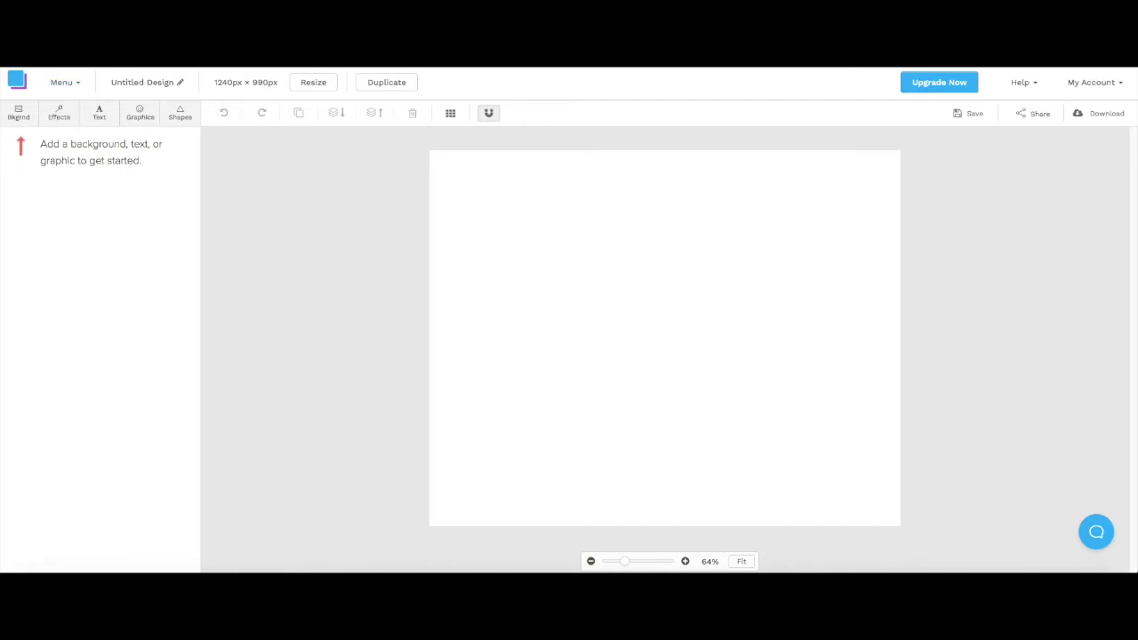
key("alt+Left")
- Scroll through the preset size categories on the Create a Graphic page
scroll(490, 439, "down", 2)
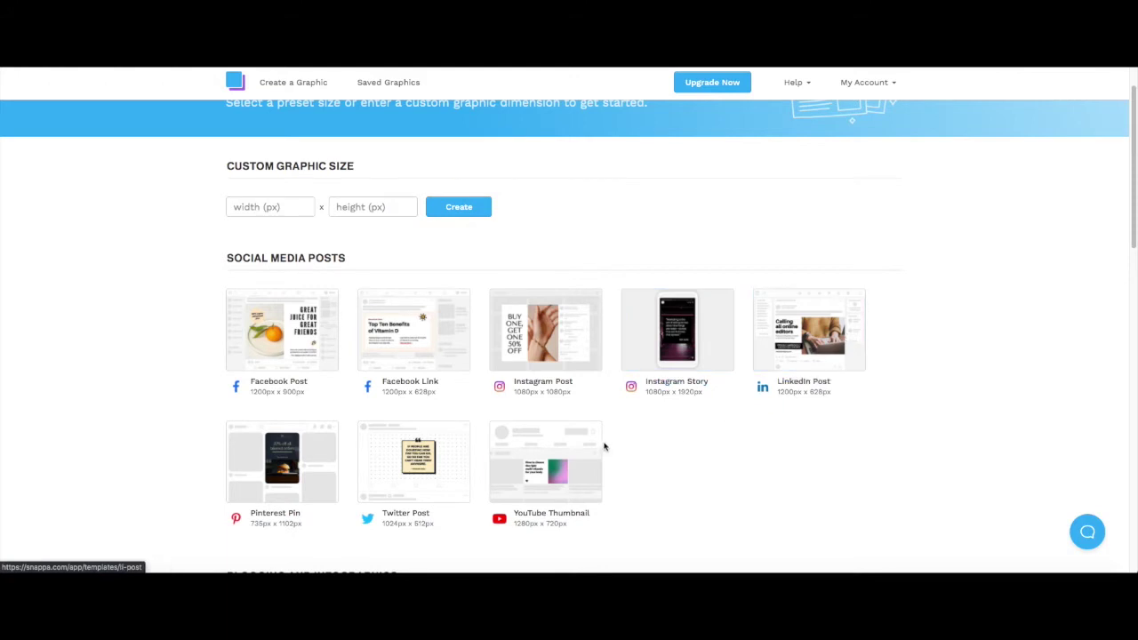
scroll(603, 446, "down", 5)
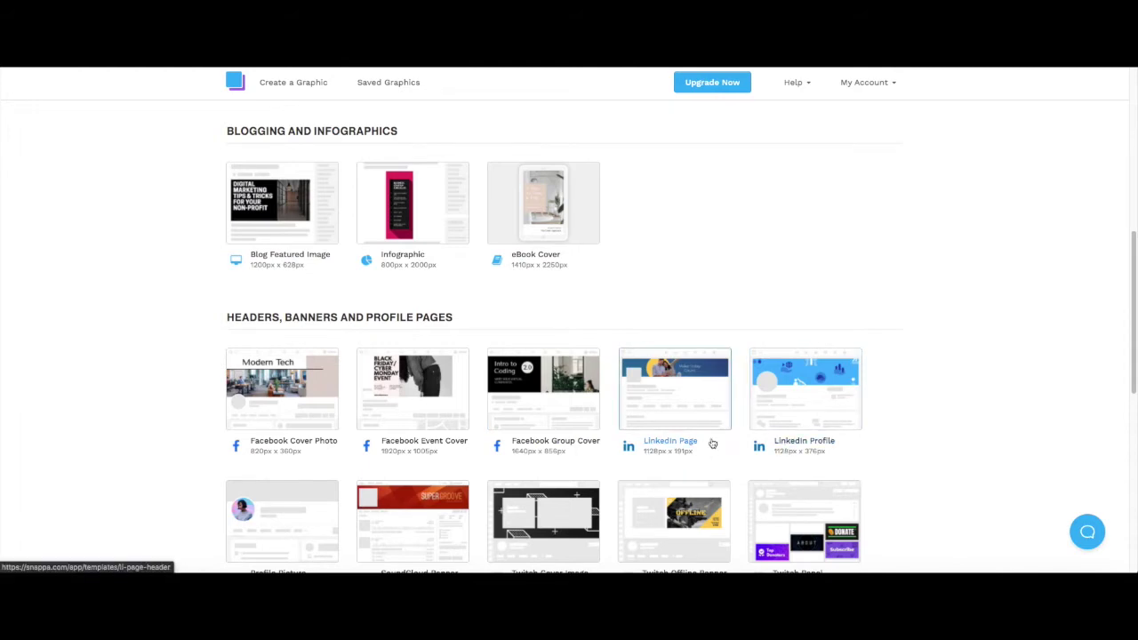
scroll(695, 454, "down", 6)
scroll(695, 455, "up", 3)
scroll(694, 453, "down", 1)
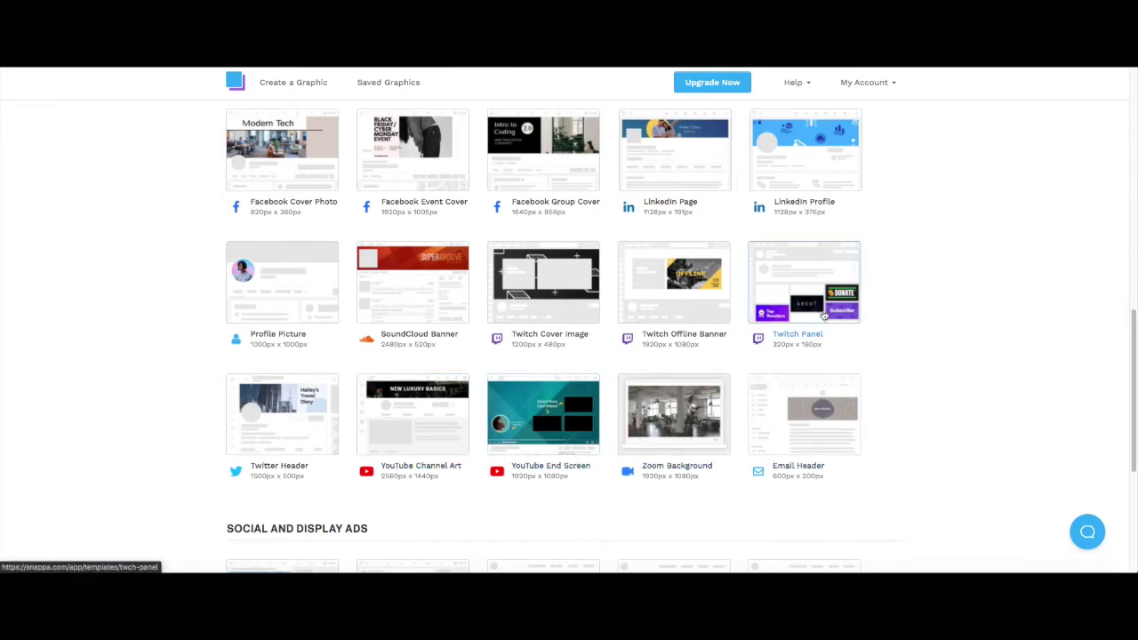
scroll(890, 318, "down", 3)
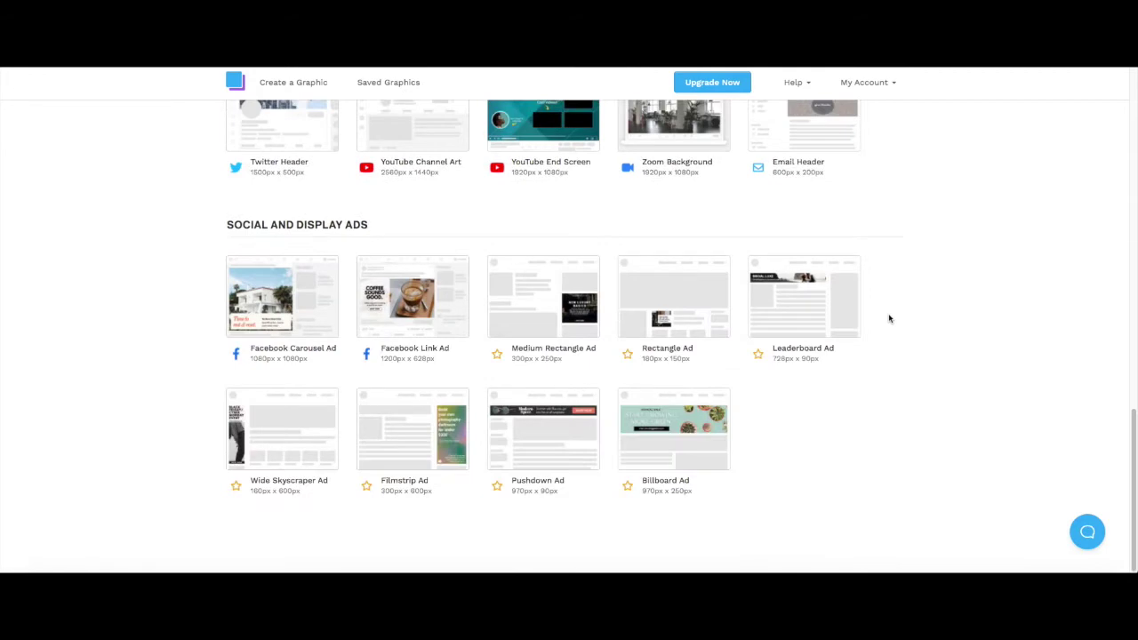
scroll(889, 318, "up", 5)
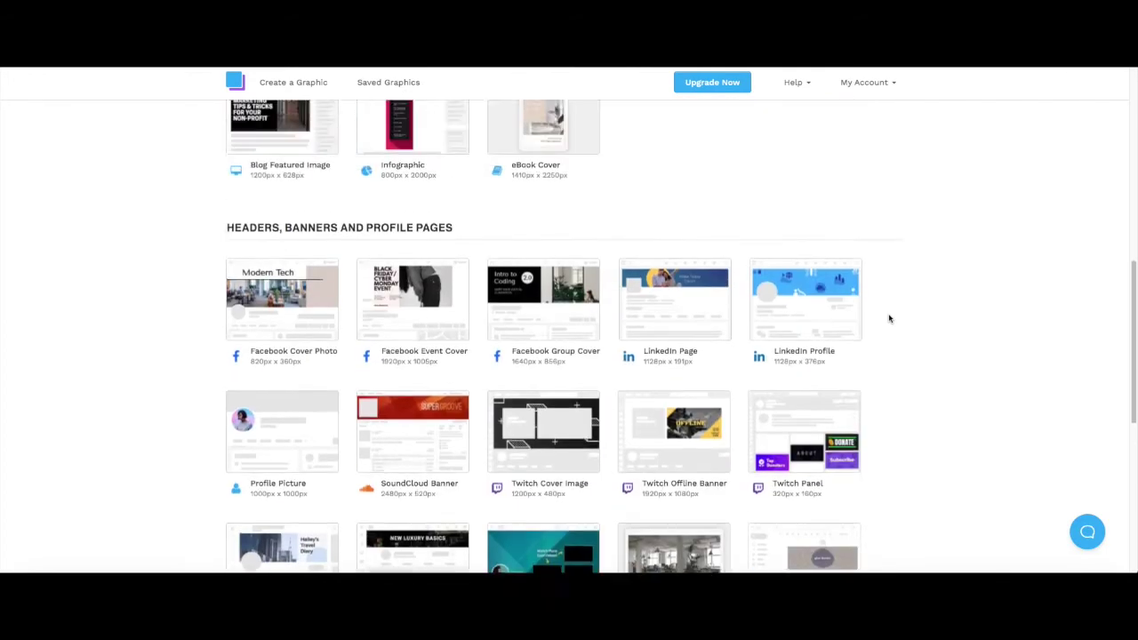
scroll(890, 317, "up", 10)
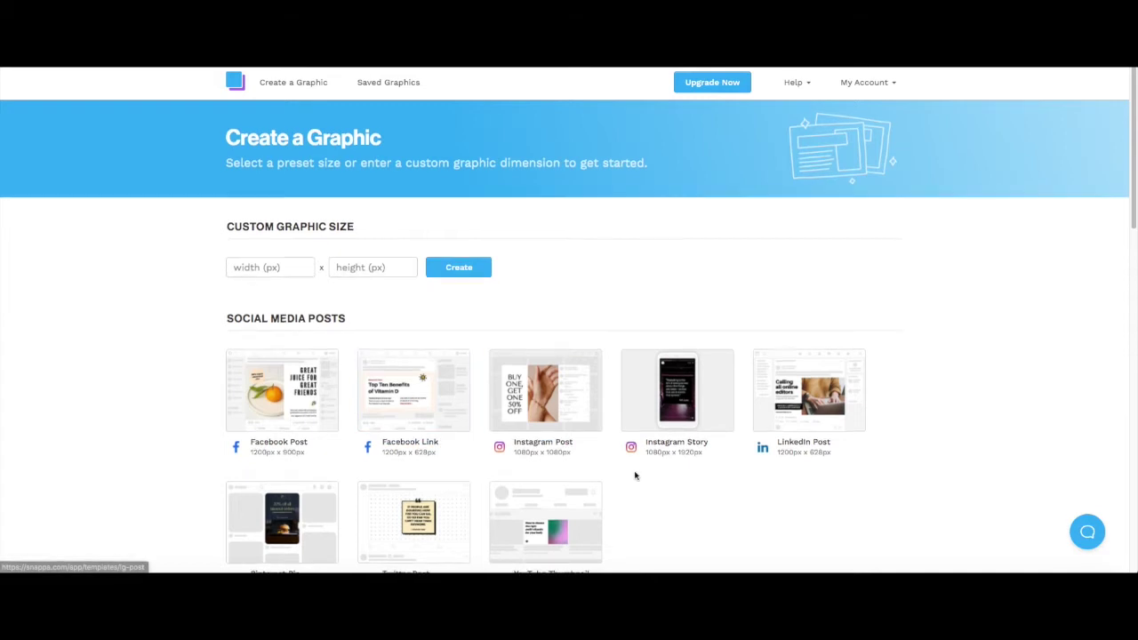
scroll(634, 476, "down", 1)
scroll(632, 476, "down", 1)
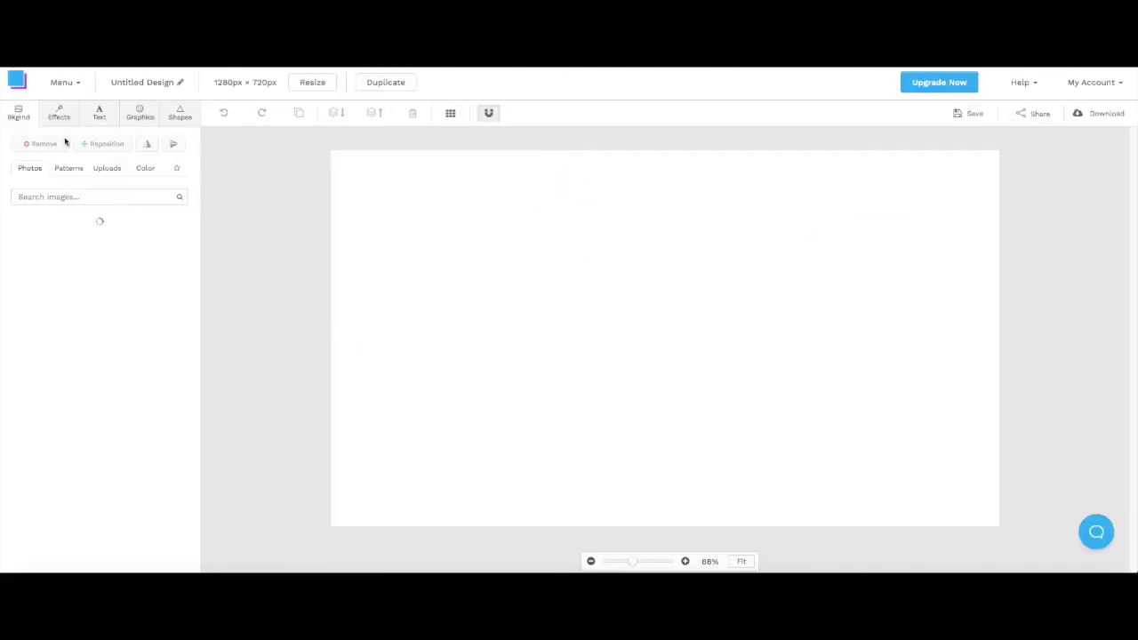
- Set the garden photo as the thumbnail background after glancing at the patterns
left_click(69, 168)
left_click(39, 169)
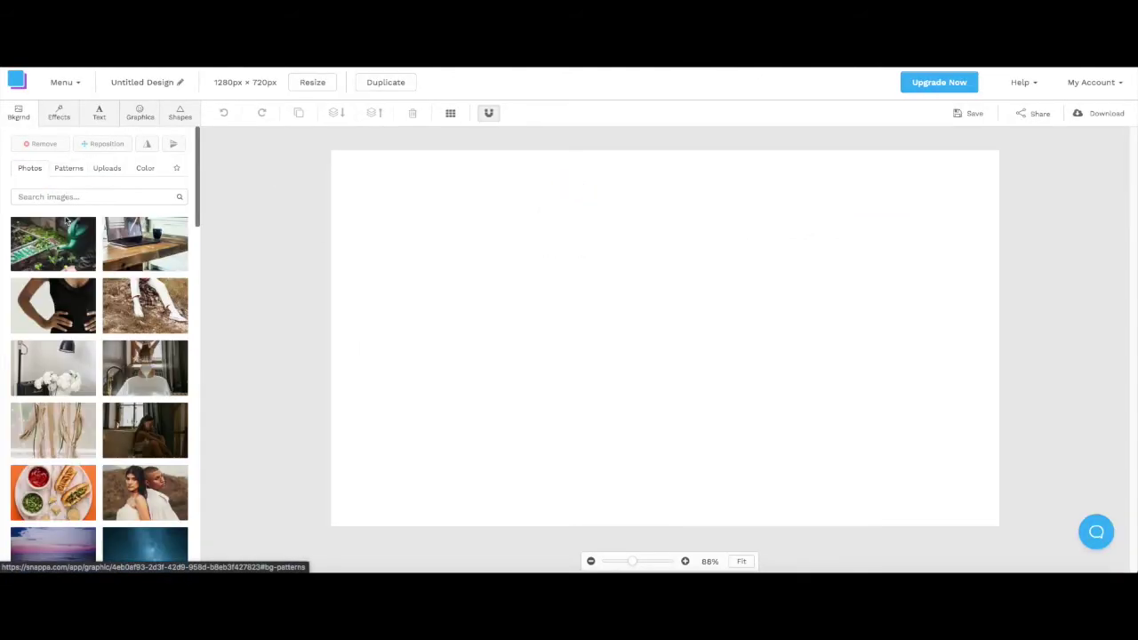
left_click(58, 237)
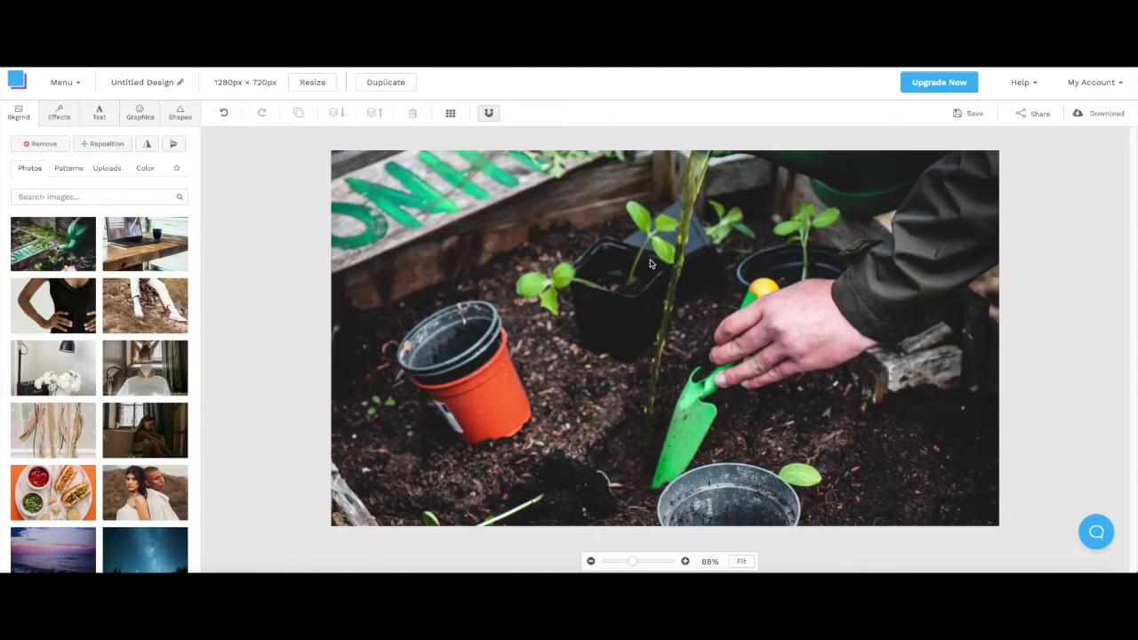
- Try repositioning the background and test the colour overlay and darken effects, undoing each
left_click(107, 147)
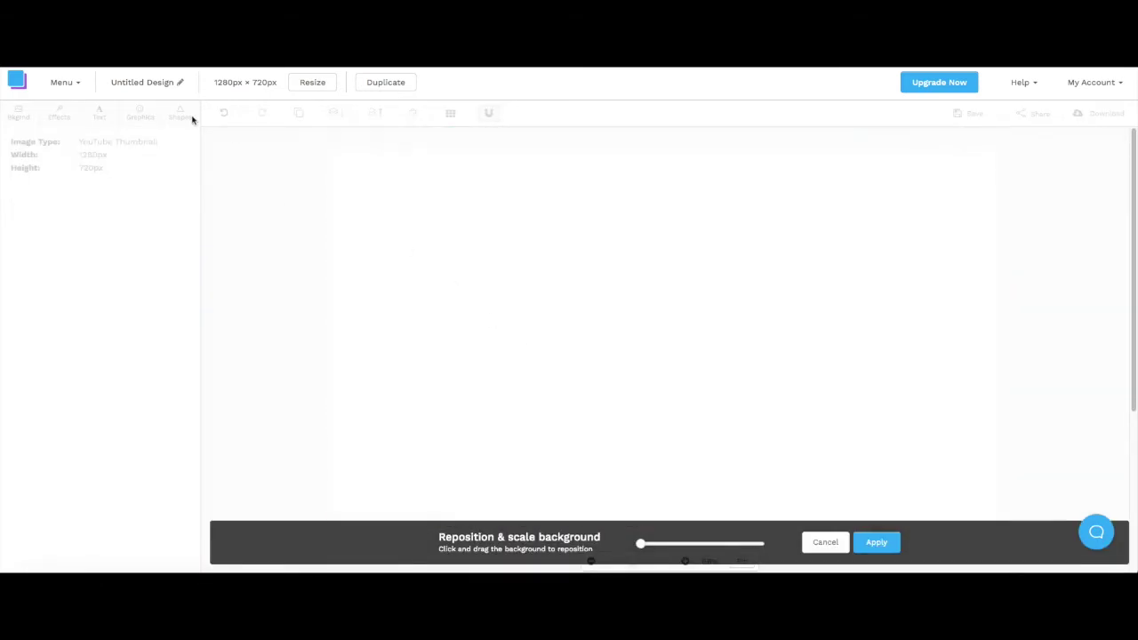
left_click(836, 544)
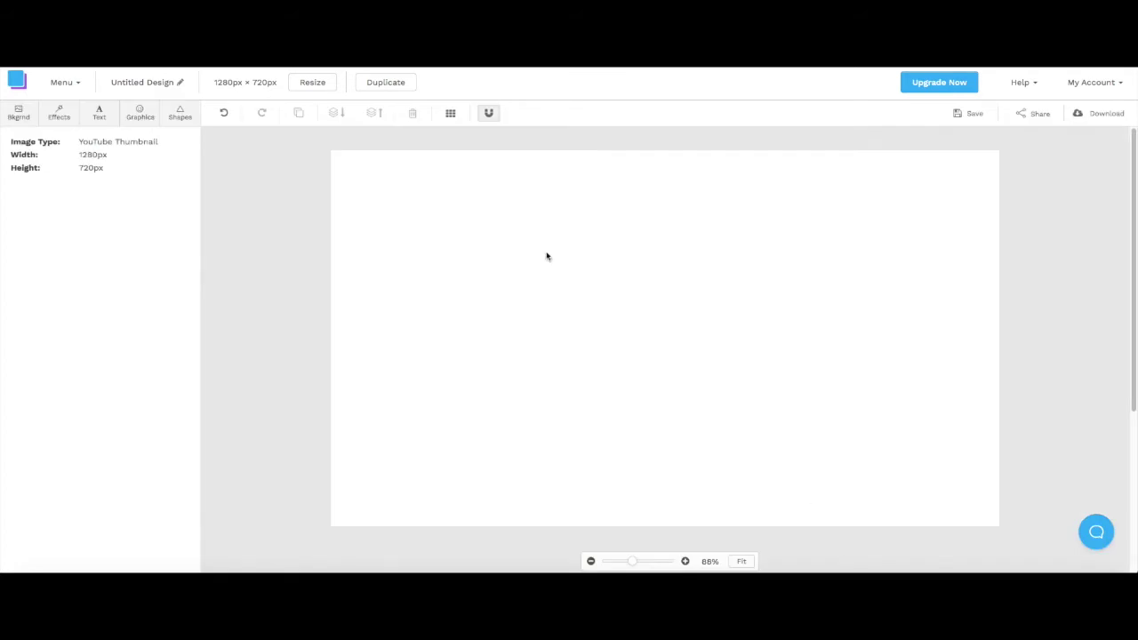
left_click(57, 117)
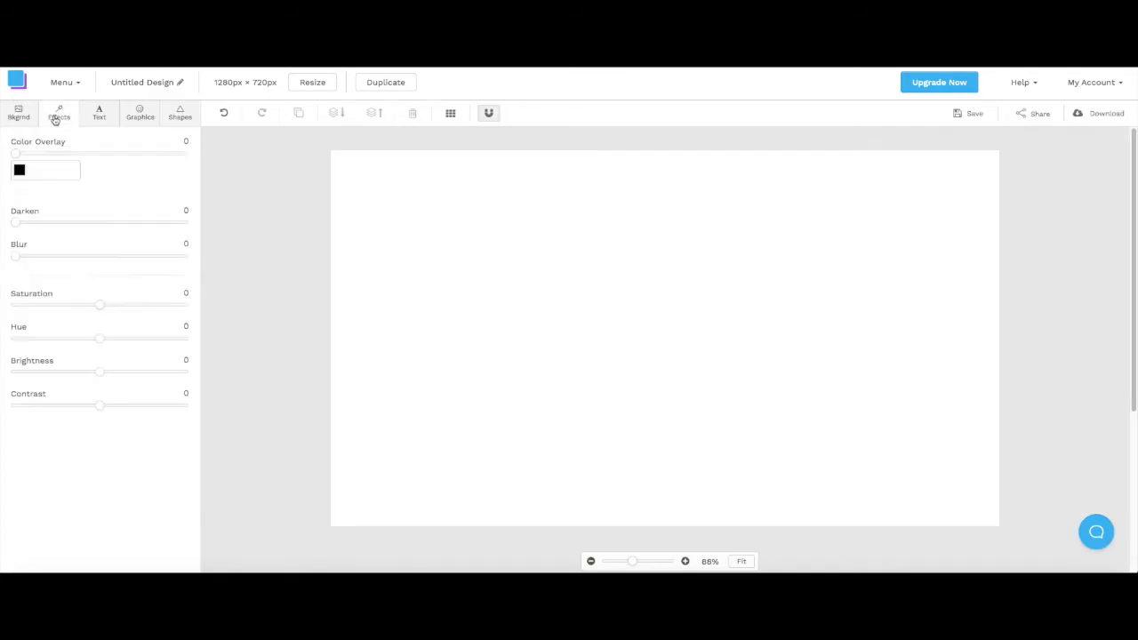
left_click_drag(15, 155, 22, 183)
mouse_move(17, 223)
left_mouse_down()
mouse_move(246, 224)
mouse_move(3, 226)
mouse_move(240, 255)
mouse_move(3, 225)
left_mouse_up()
- Add the uploaded airplane logo from Graphics > Uploads onto the canvas
left_click(98, 115)
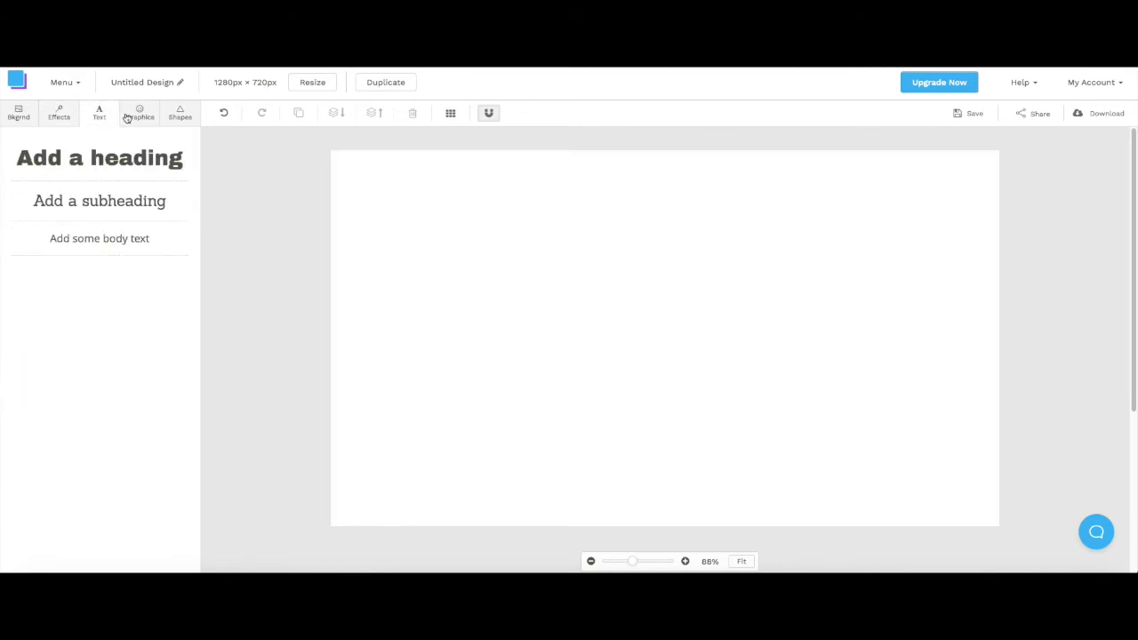
left_click(139, 114)
left_click(147, 148)
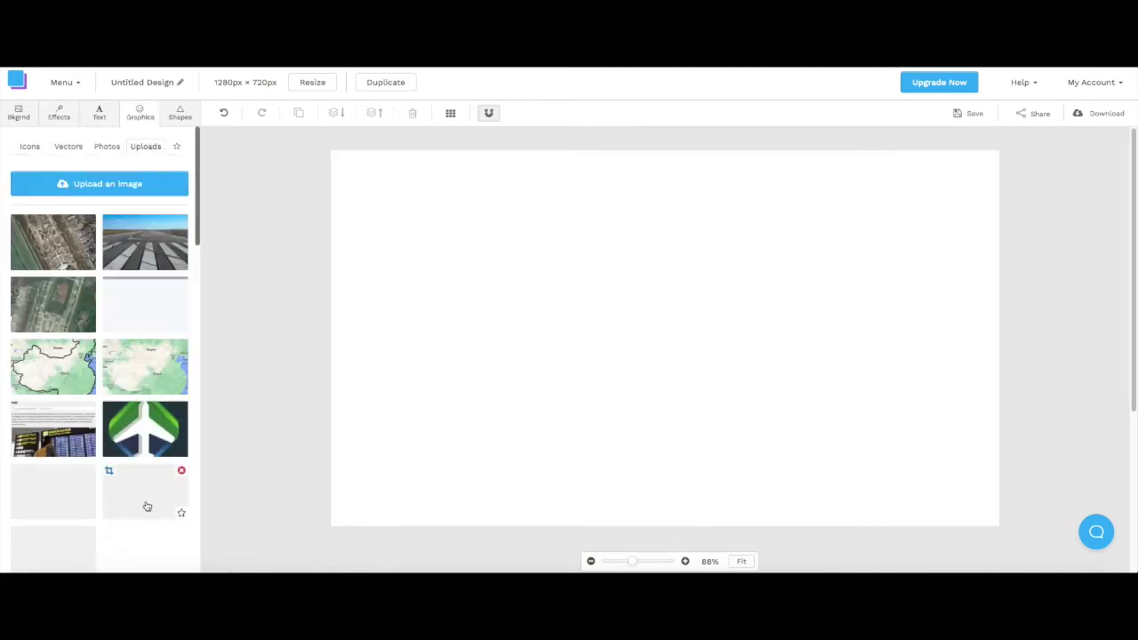
scroll(133, 489, "down", 2)
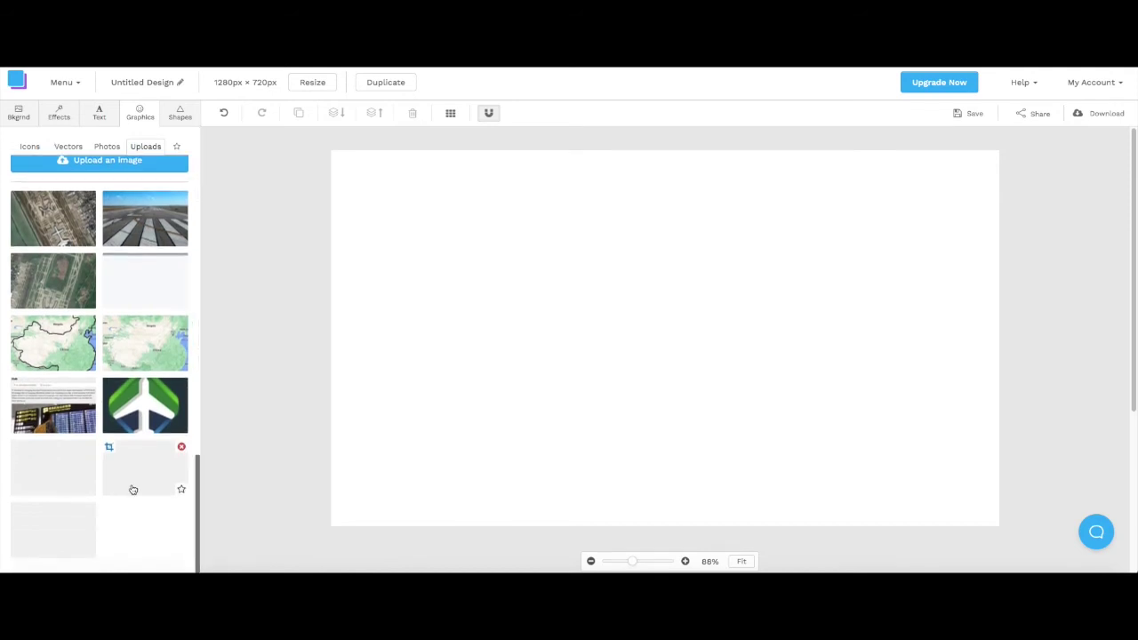
scroll(138, 417, "up", 1)
left_click(141, 431)
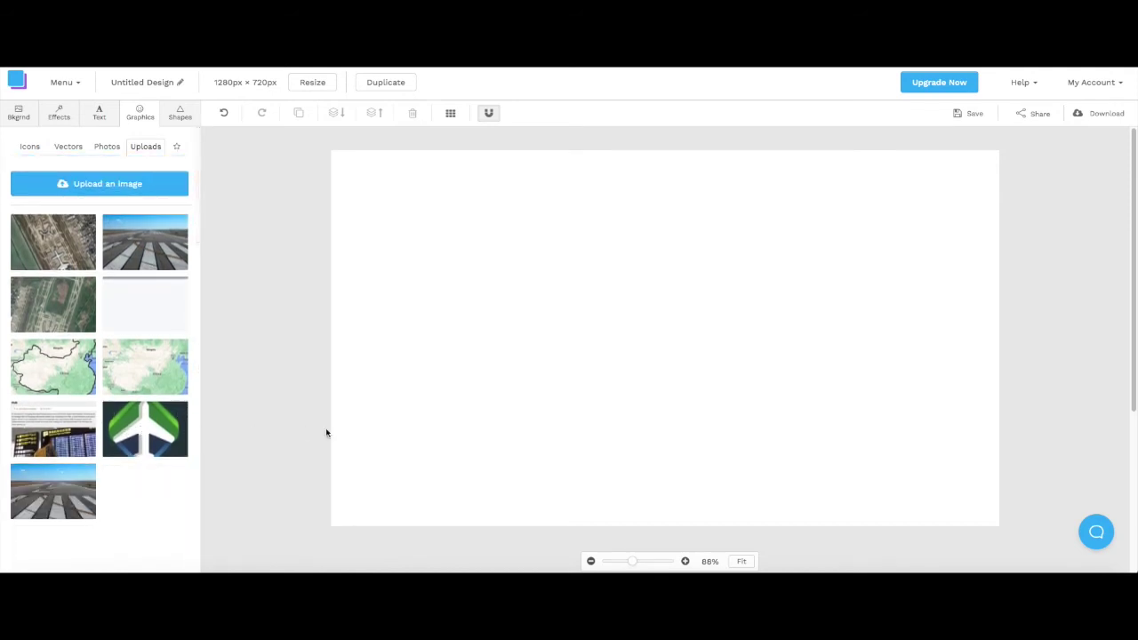
left_click(479, 414)
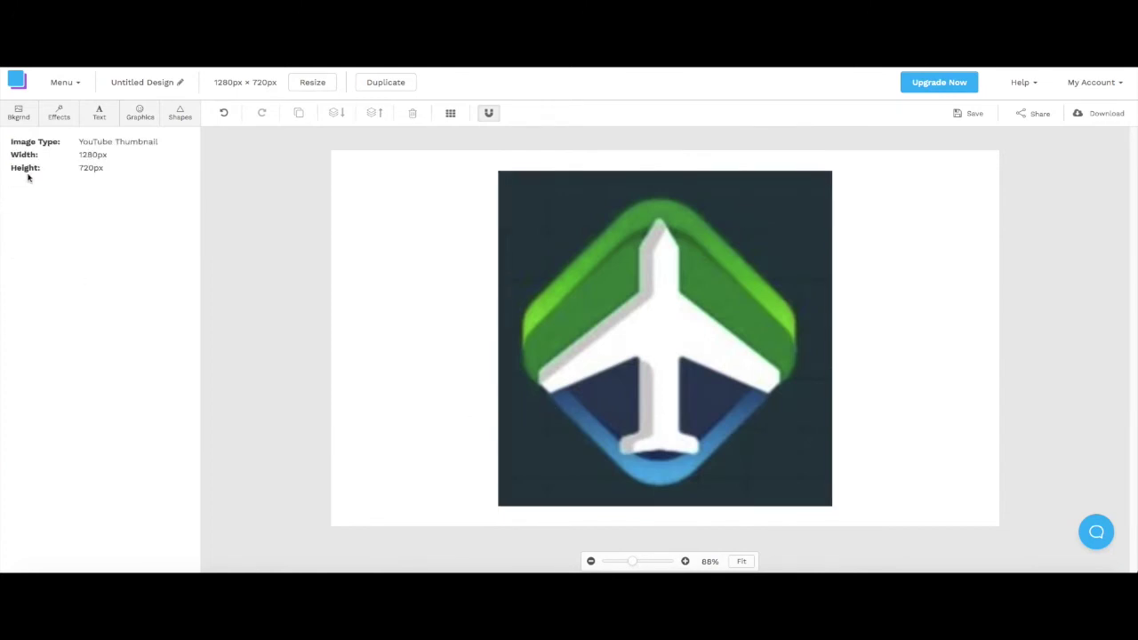
- Review the background pattern, upload and colour options, then nudge the airplane logo slightly left
left_click(140, 116)
left_click(19, 114)
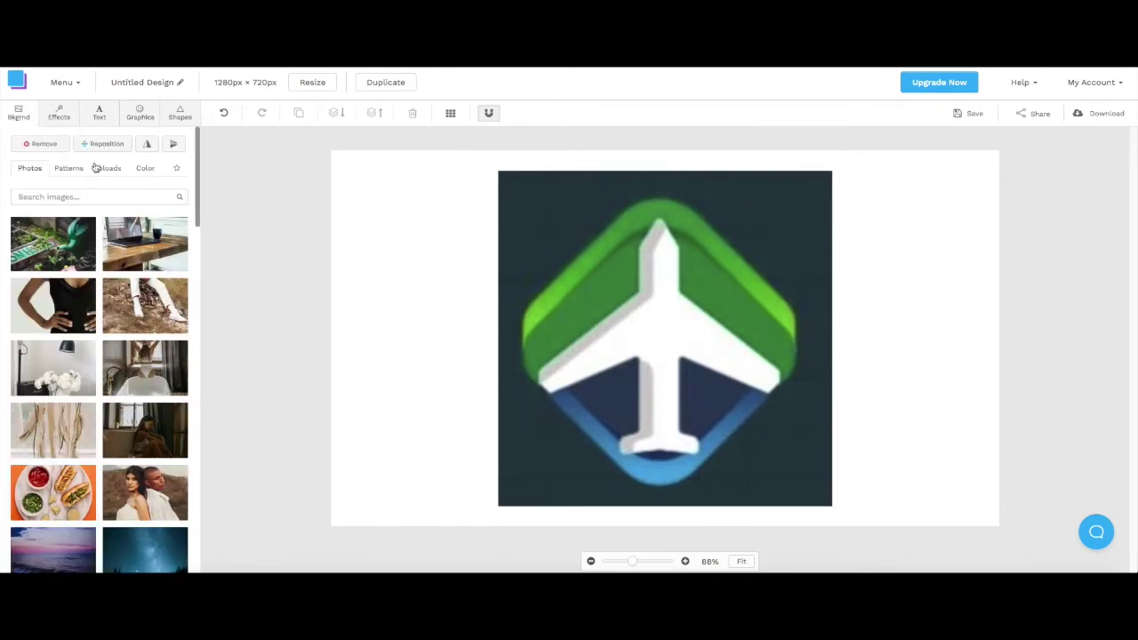
left_click(67, 169)
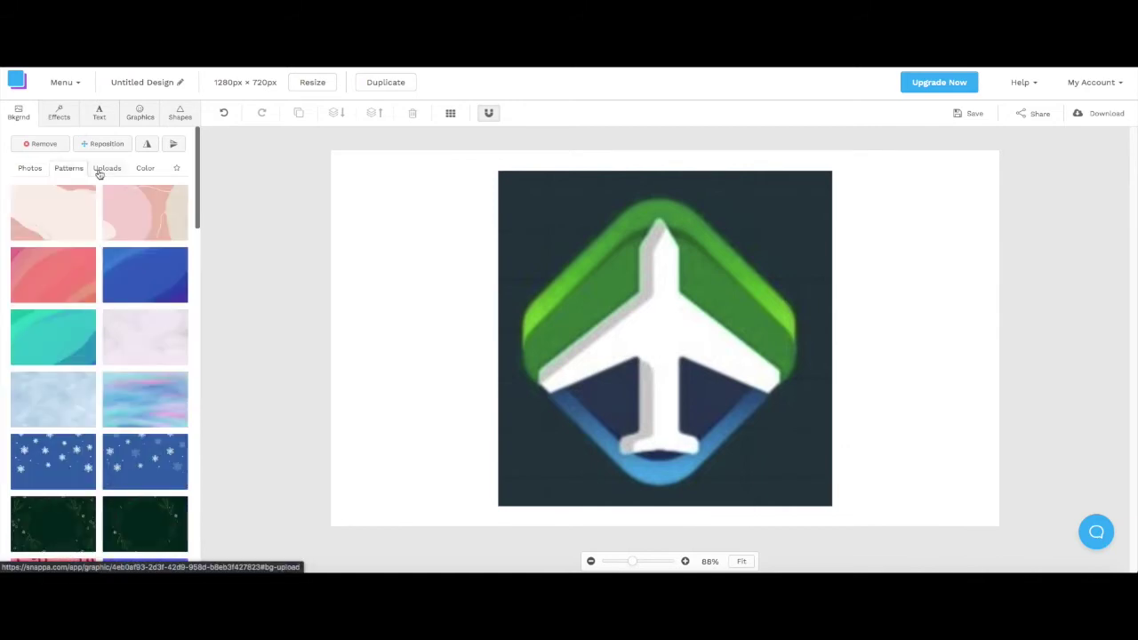
left_click(105, 168)
left_click(143, 169)
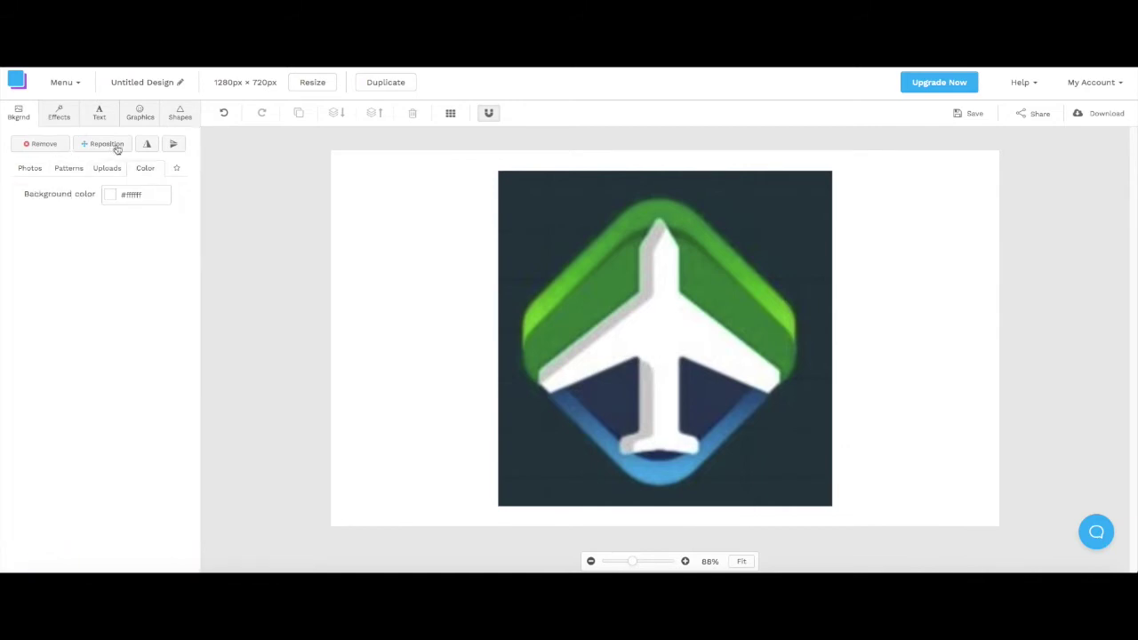
left_click(574, 190)
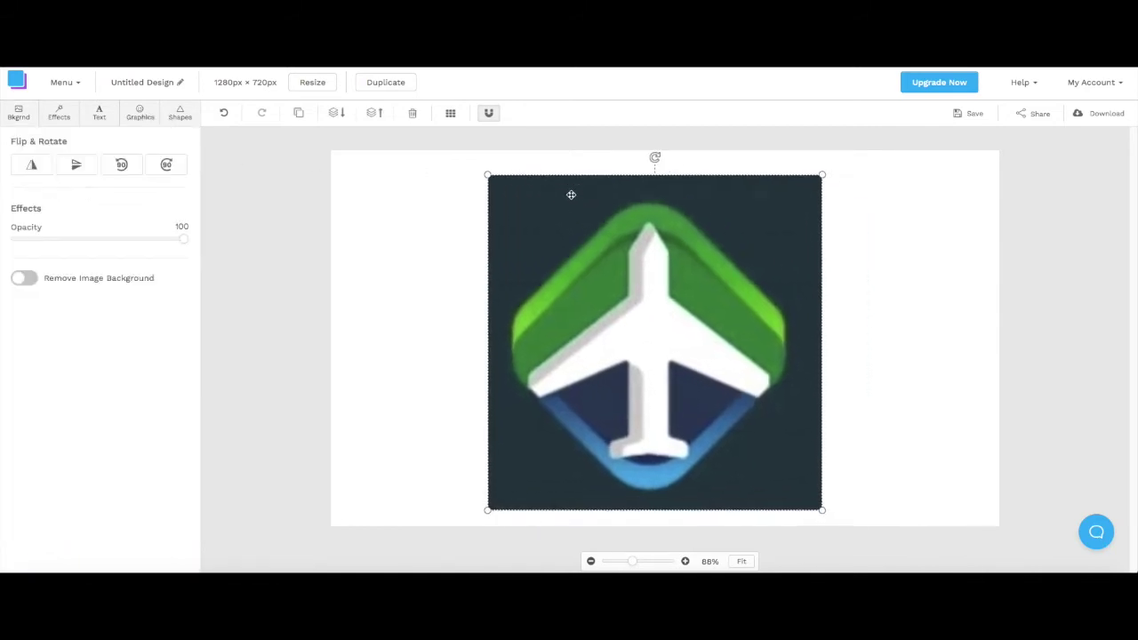
left_click_drag(653, 157, 635, 119)
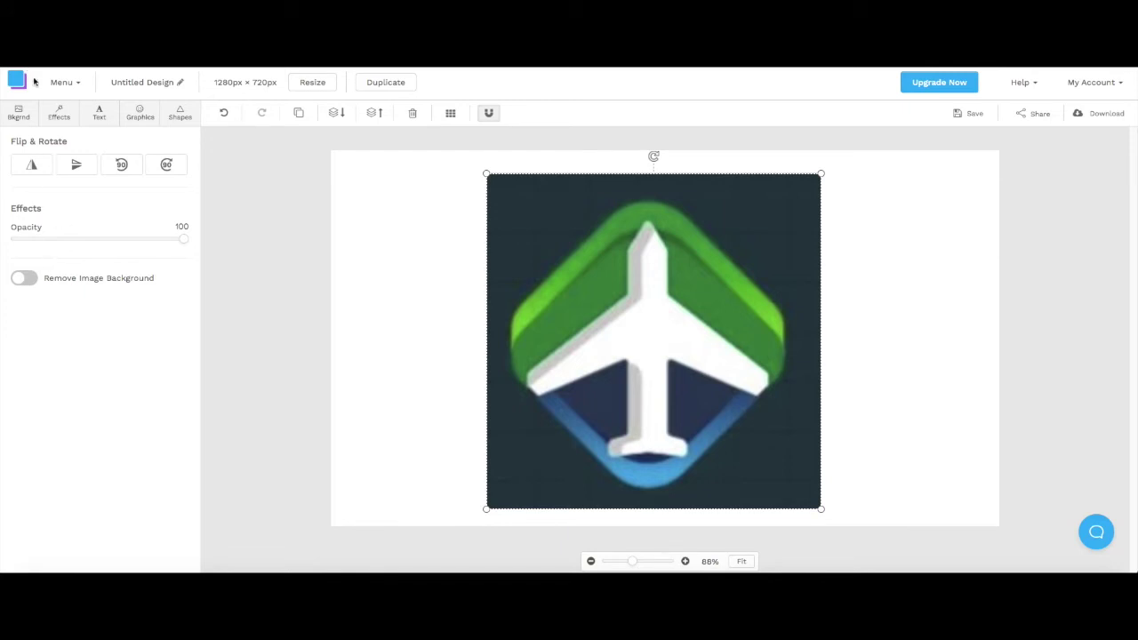
left_click(94, 123)
left_click(100, 160)
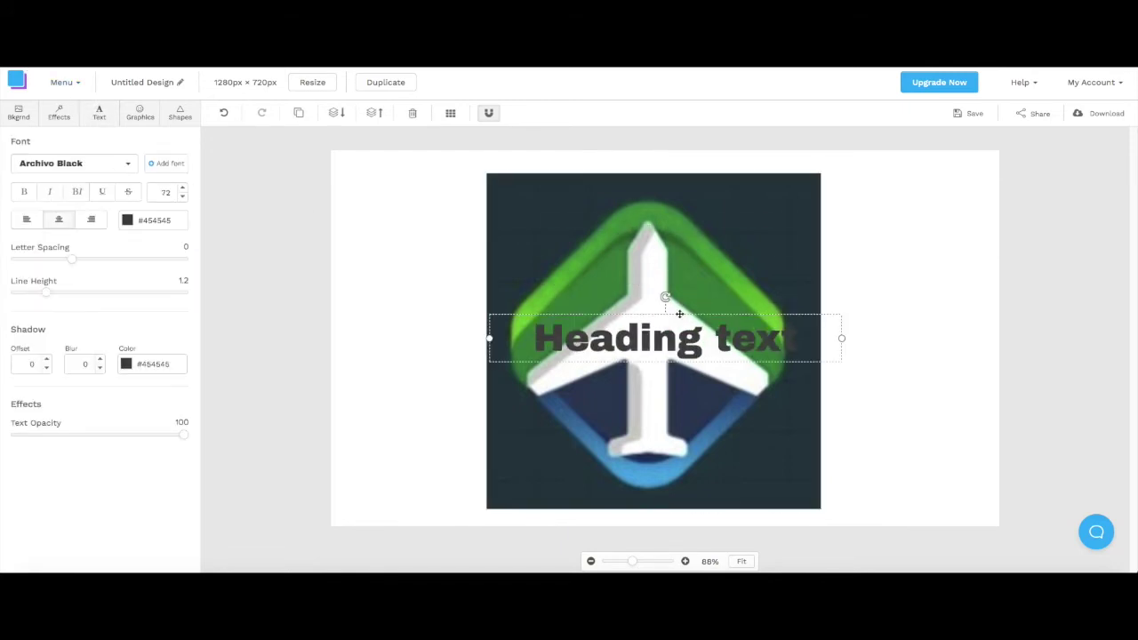
left_click(673, 331)
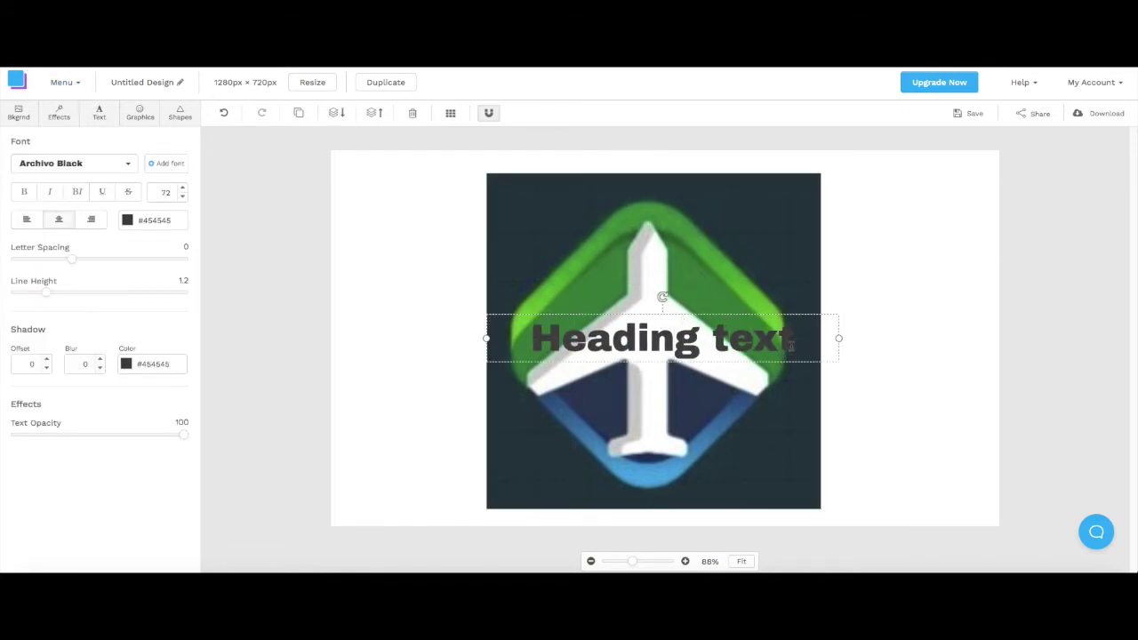
left_click_drag(792, 346, 465, 353)
type("la")
type("m a youtuber")
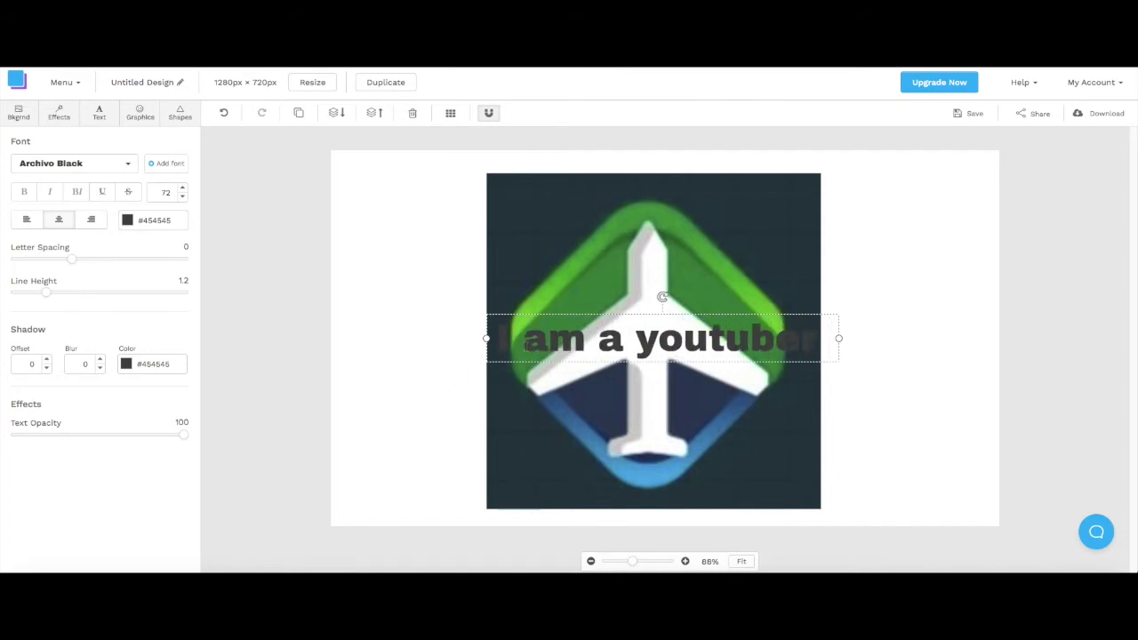
left_click(708, 340)
key("BackSpace")
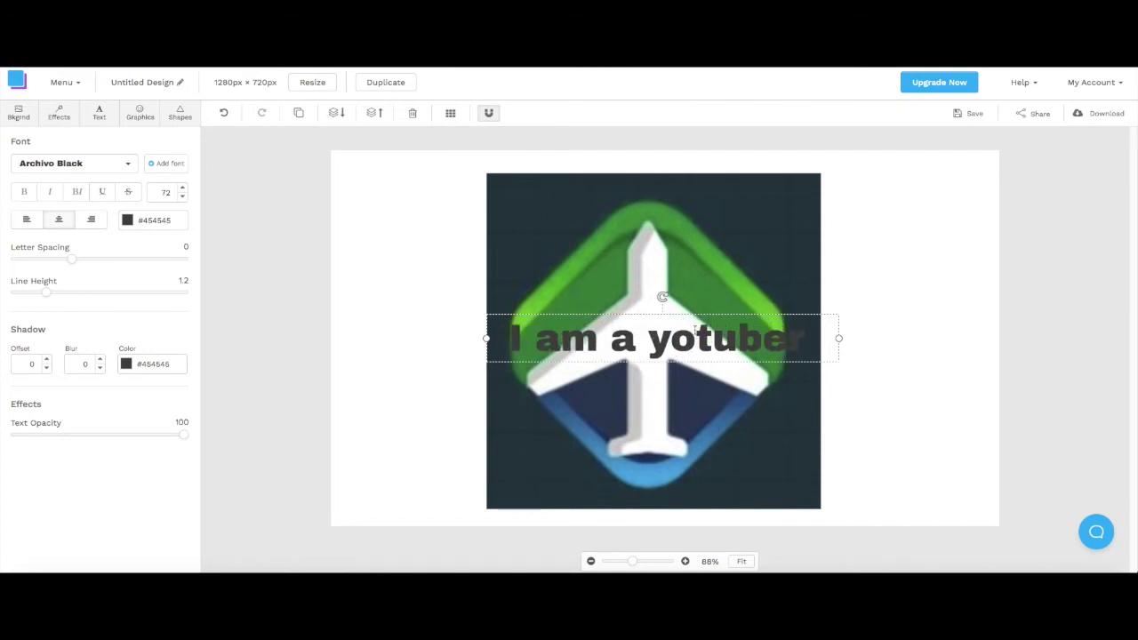
left_click(856, 343)
left_click(732, 339)
key("Delete")
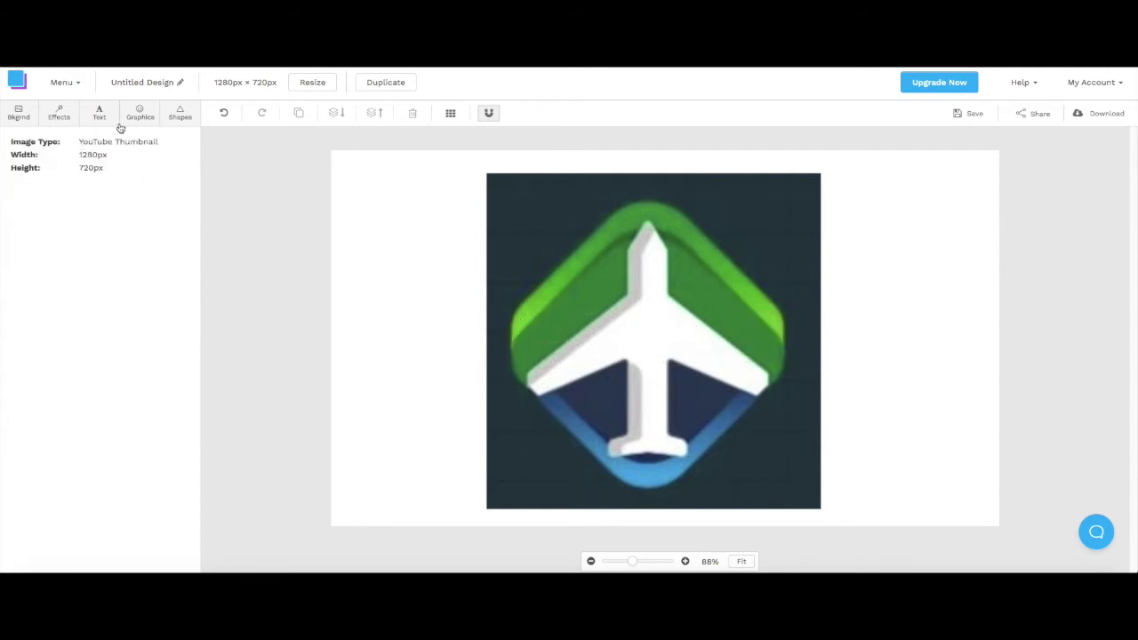
left_click(136, 119)
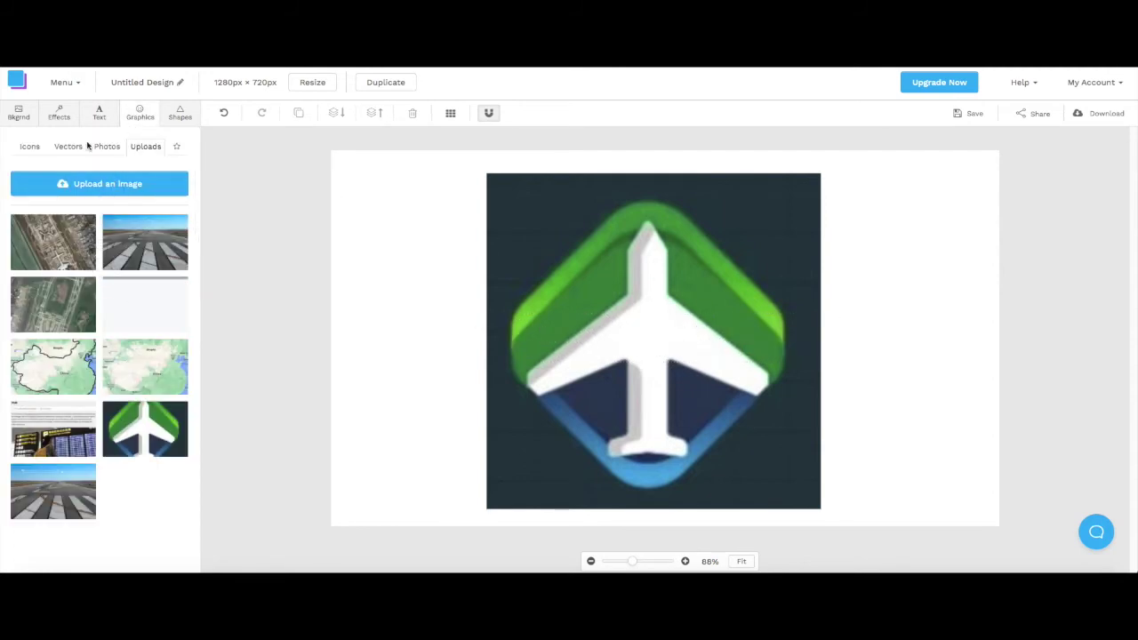
left_click(168, 110)
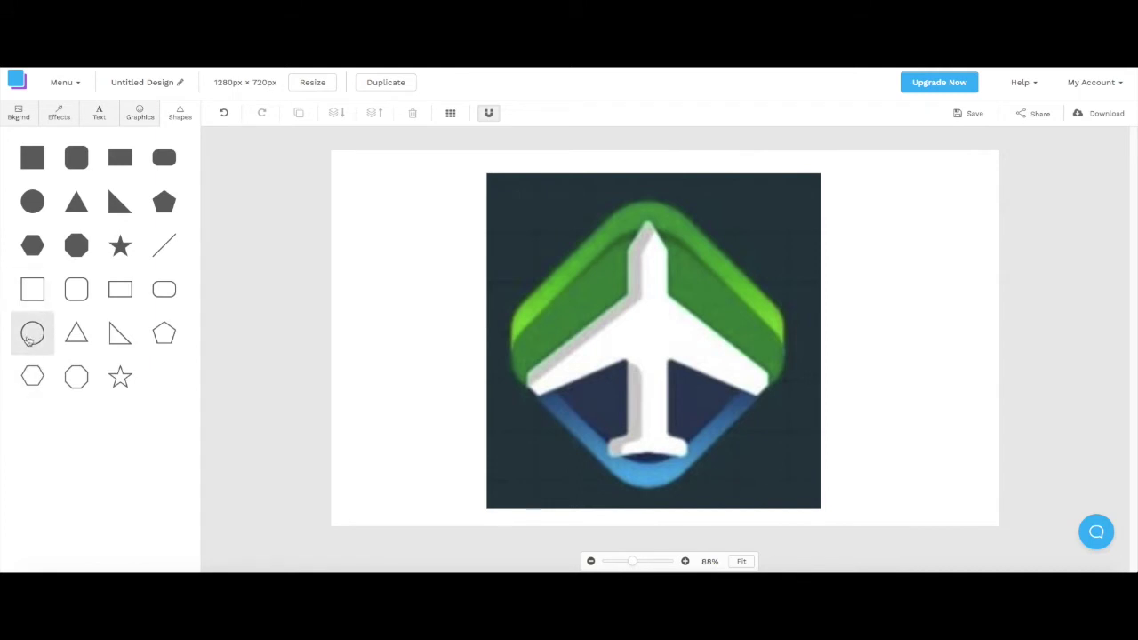
left_click(29, 341)
left_click(725, 290)
left_click_drag(742, 262, 743, 358)
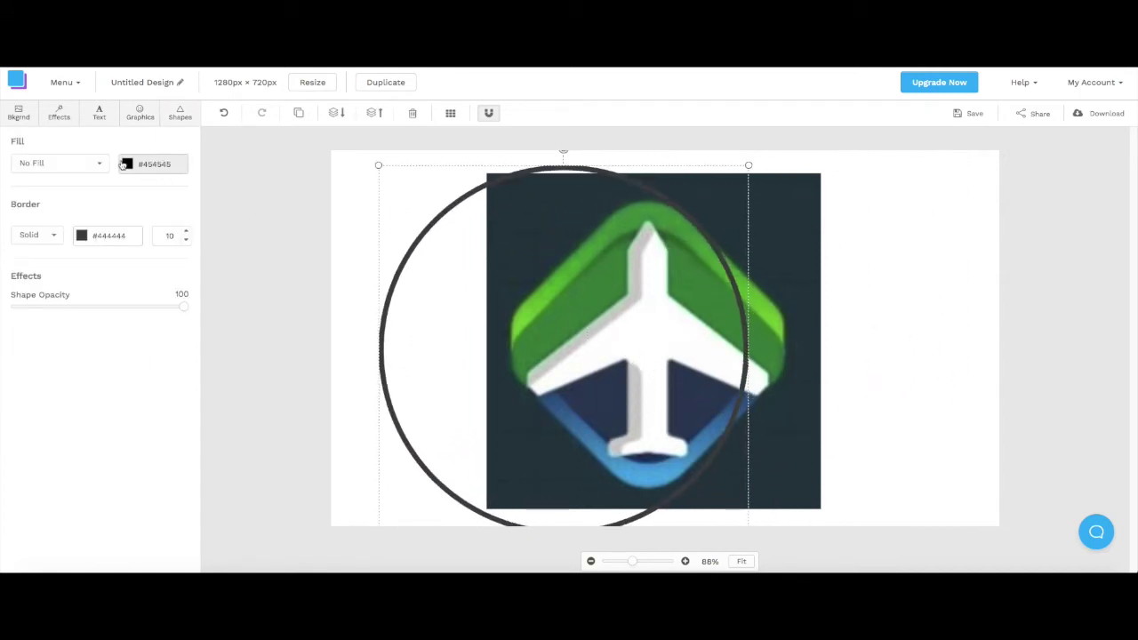
left_click(80, 234)
left_click(96, 315)
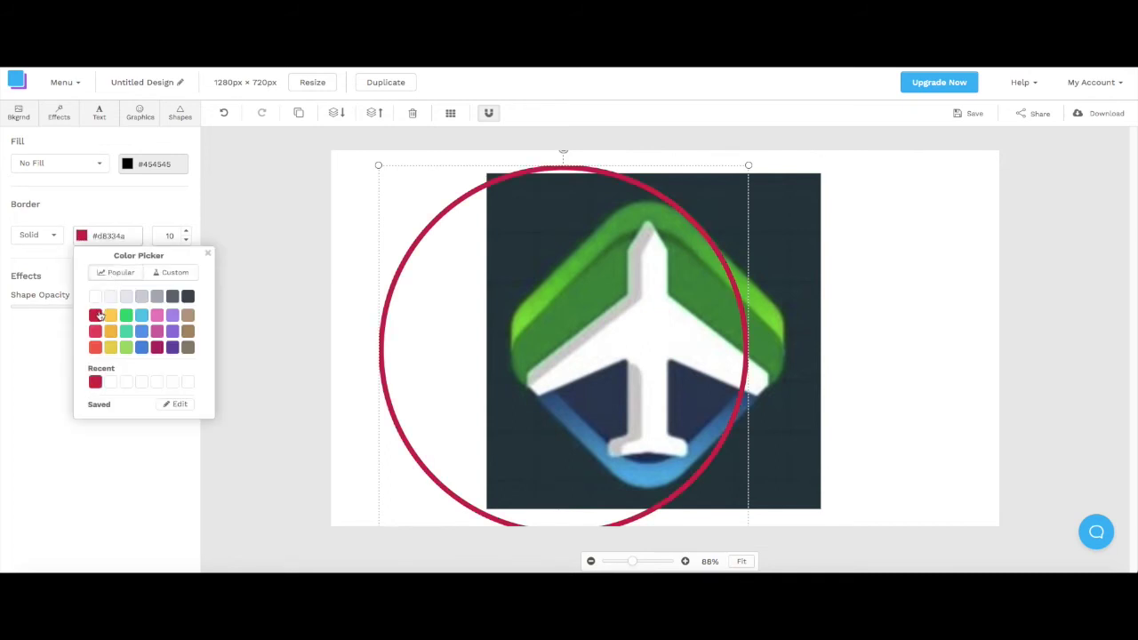
key("Delete")
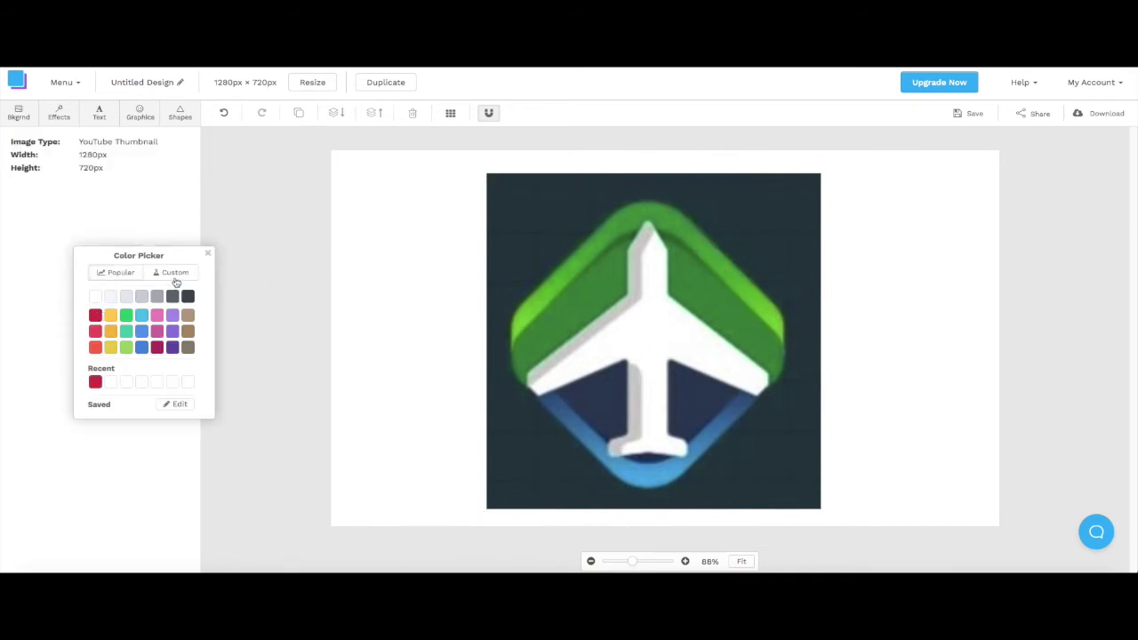
left_click(207, 255)
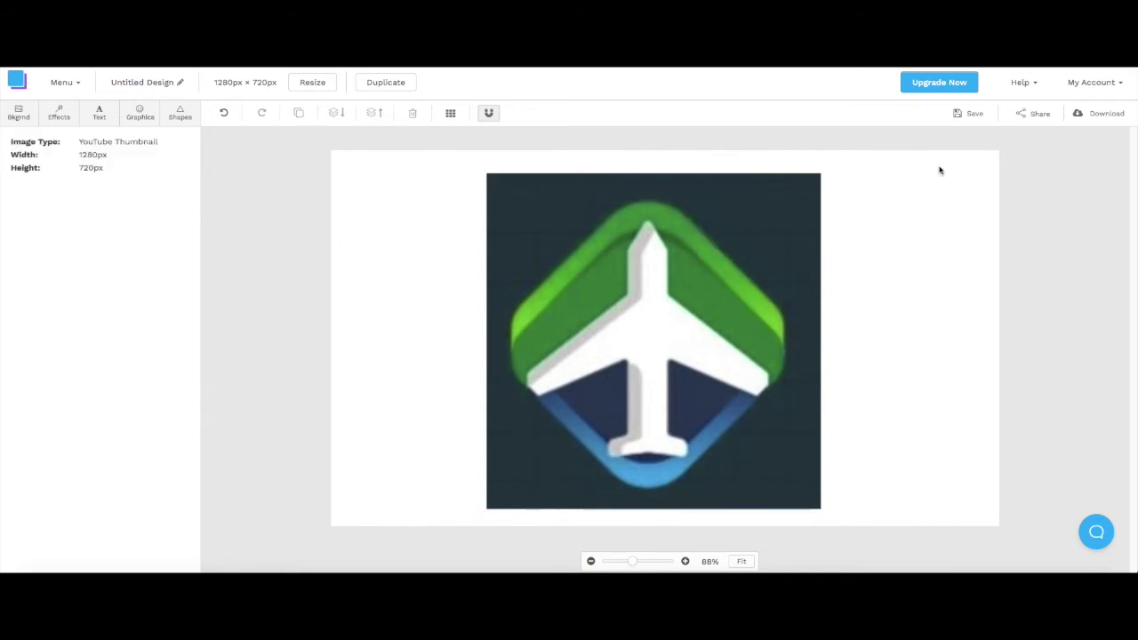
left_click(743, 267)
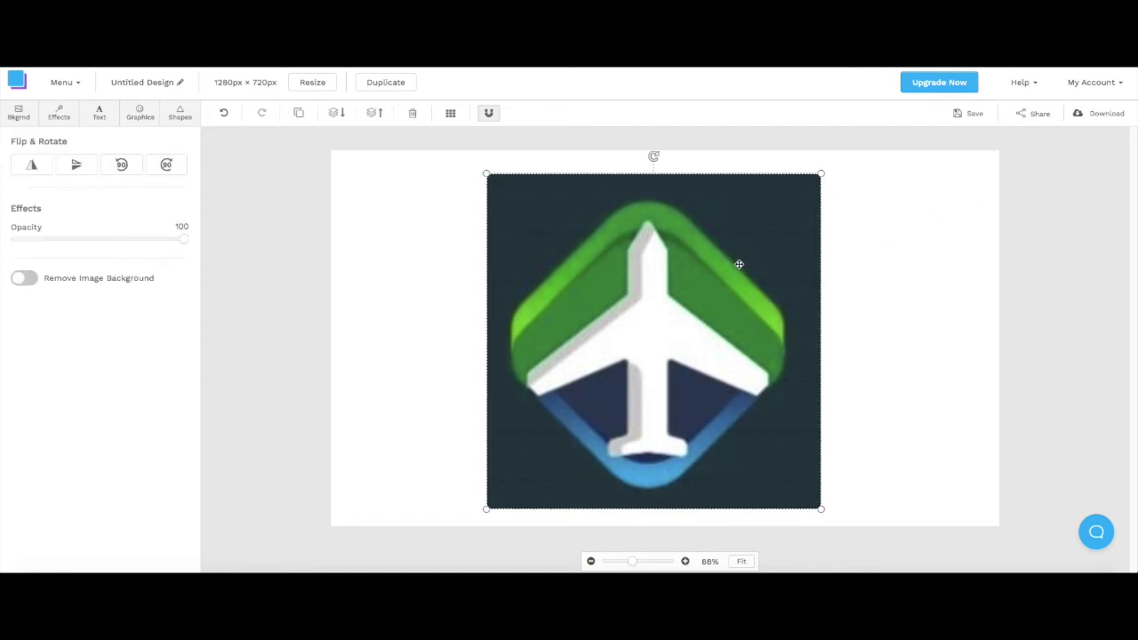
left_click(1105, 115)
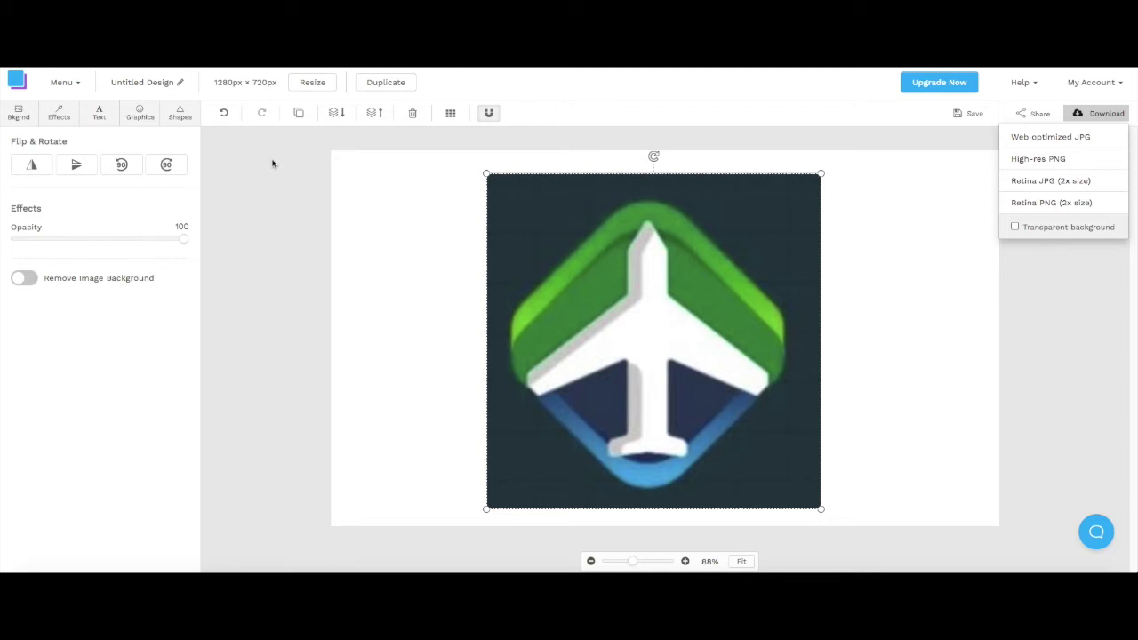
left_click(30, 279)
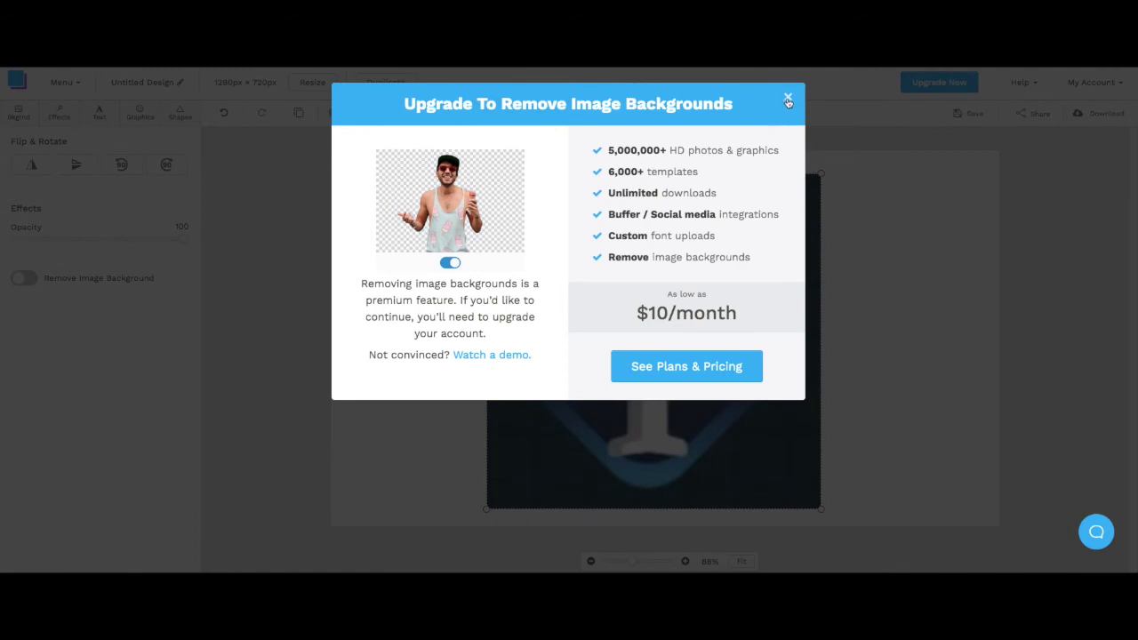
left_click(788, 99)
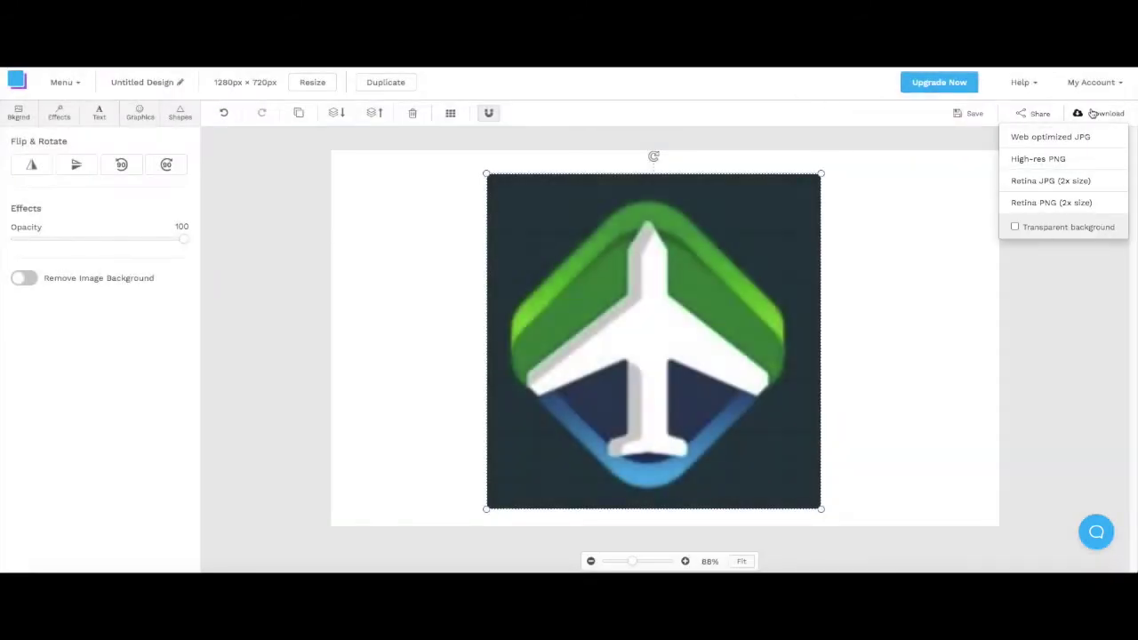
left_click(1092, 114)
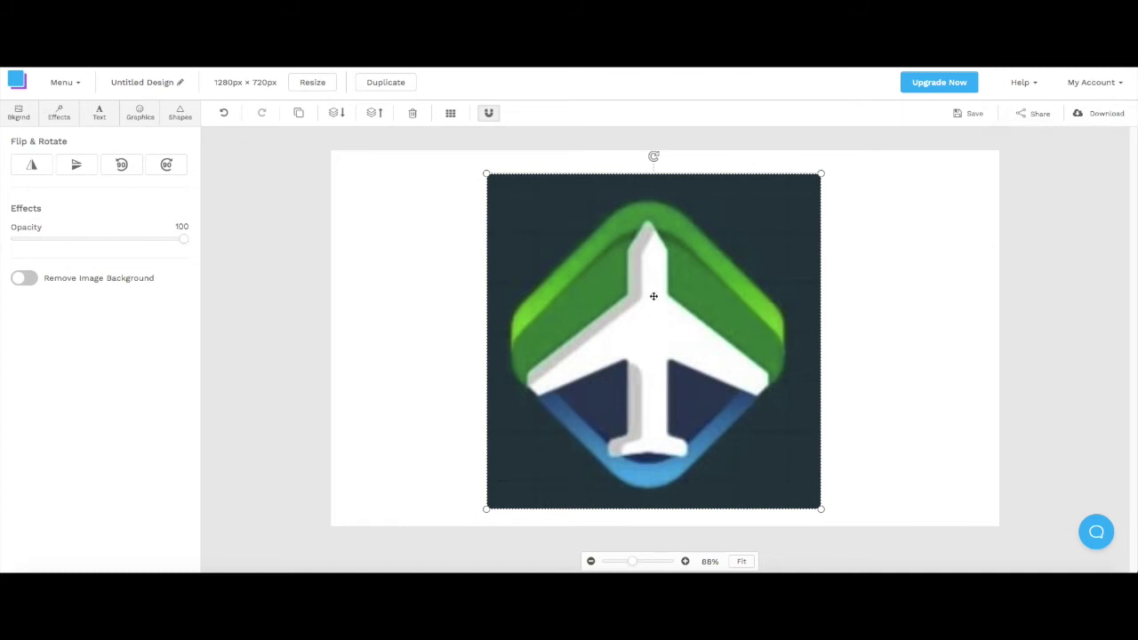
left_click(1081, 89)
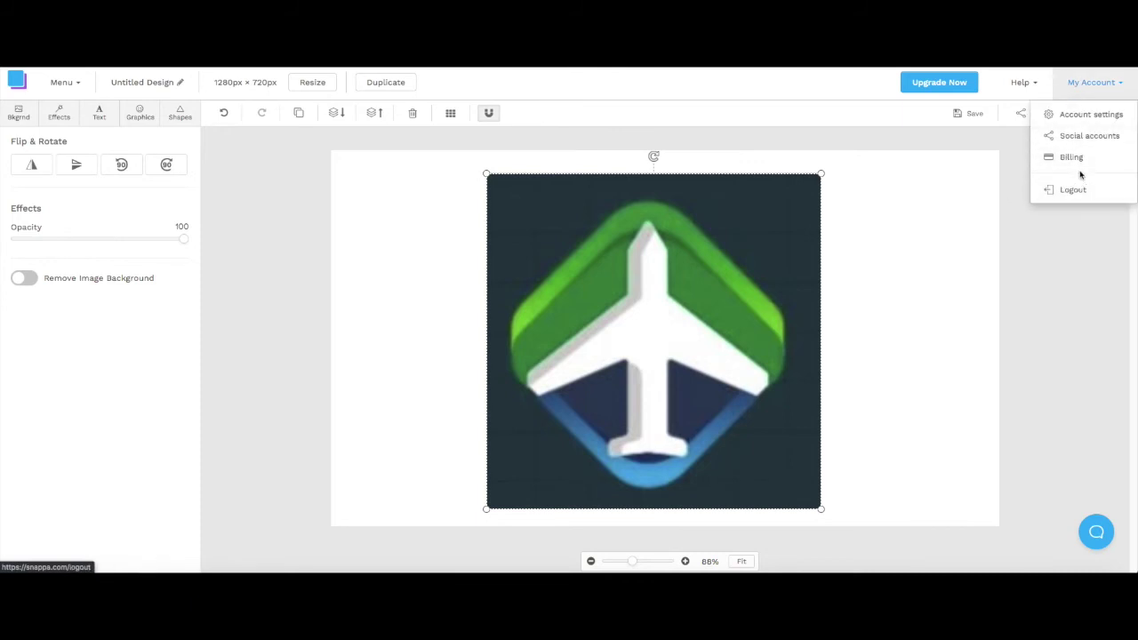
left_click(1077, 89)
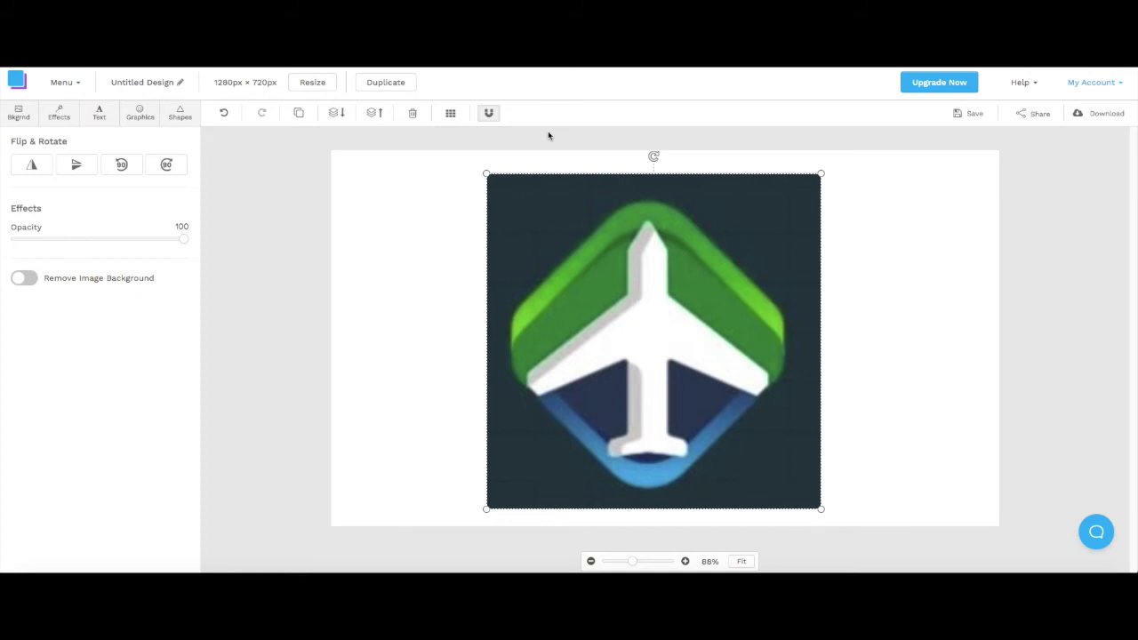
left_click(177, 241)
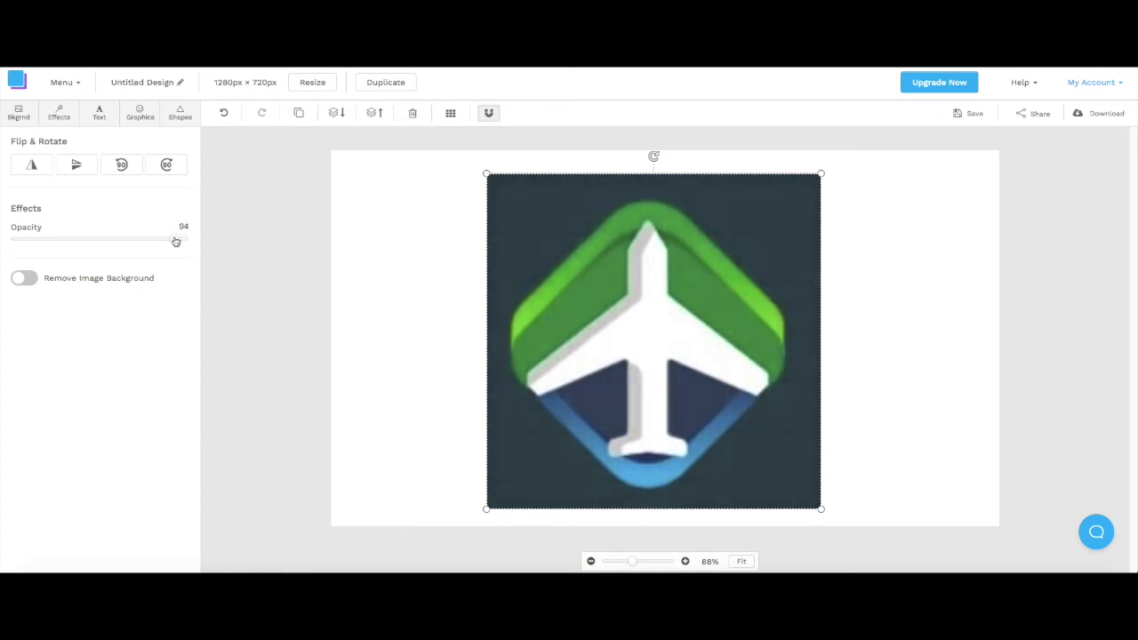
left_click_drag(176, 241, 205, 234)
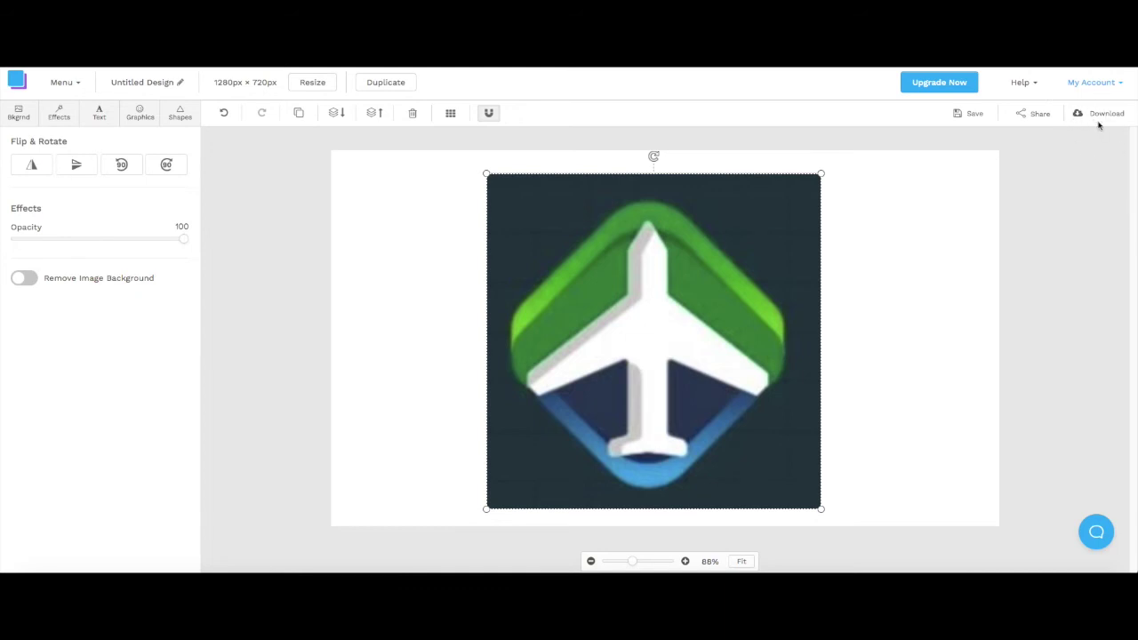
left_click(956, 264)
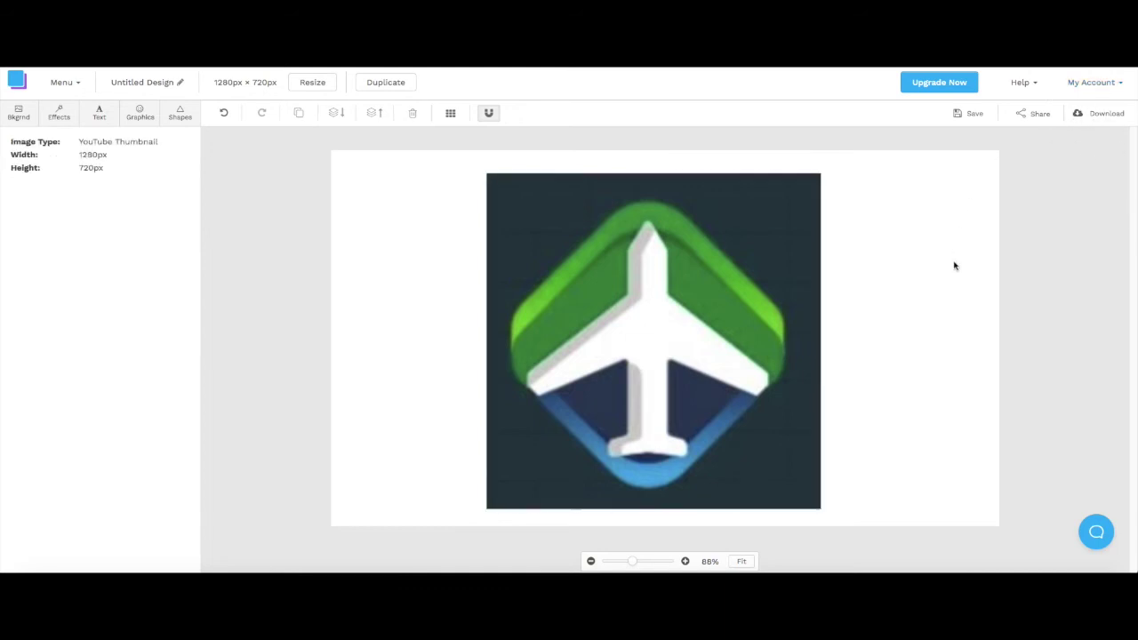
left_click(49, 116)
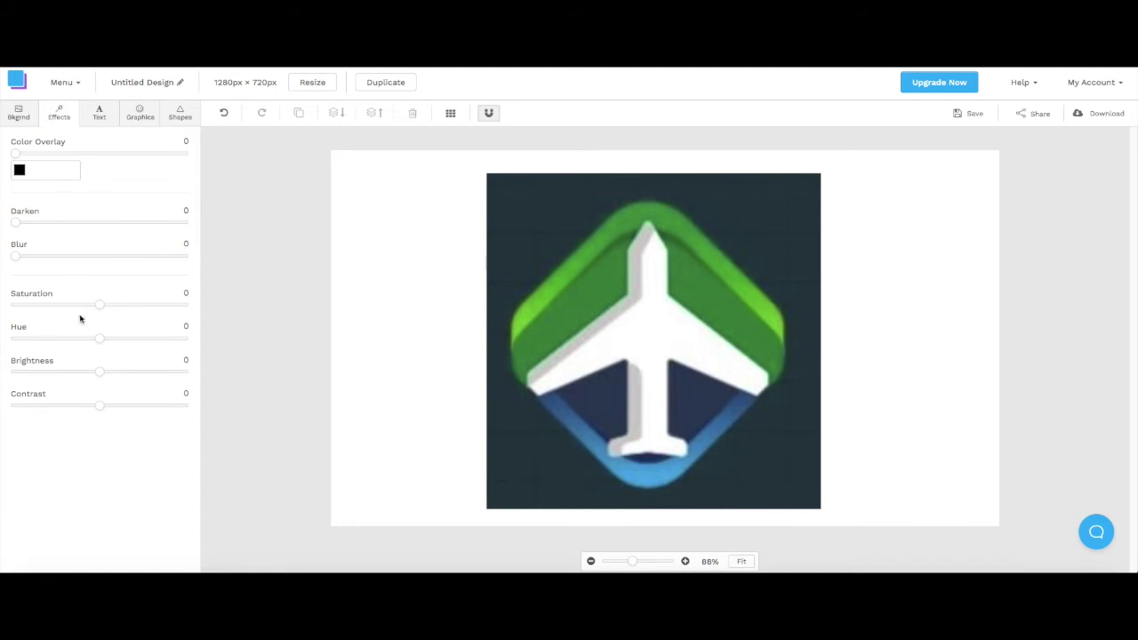
mouse_move(95, 307)
left_mouse_down()
mouse_move(151, 308)
mouse_move(99, 307)
left_mouse_up()
left_click_drag(97, 373, 9, 377)
left_click_drag(100, 406, 11, 408)
left_click_drag(96, 307, 1, 303)
mouse_move(18, 255)
left_mouse_down()
mouse_move(272, 249)
mouse_move(7, 262)
left_mouse_up()
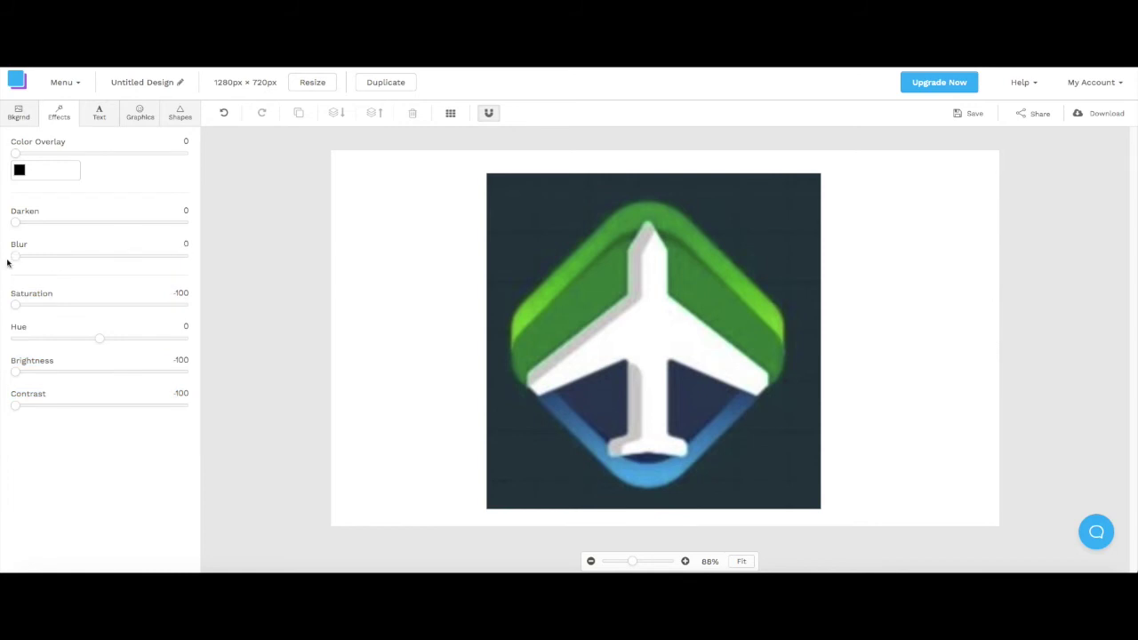
left_click(29, 111)
left_click(111, 172)
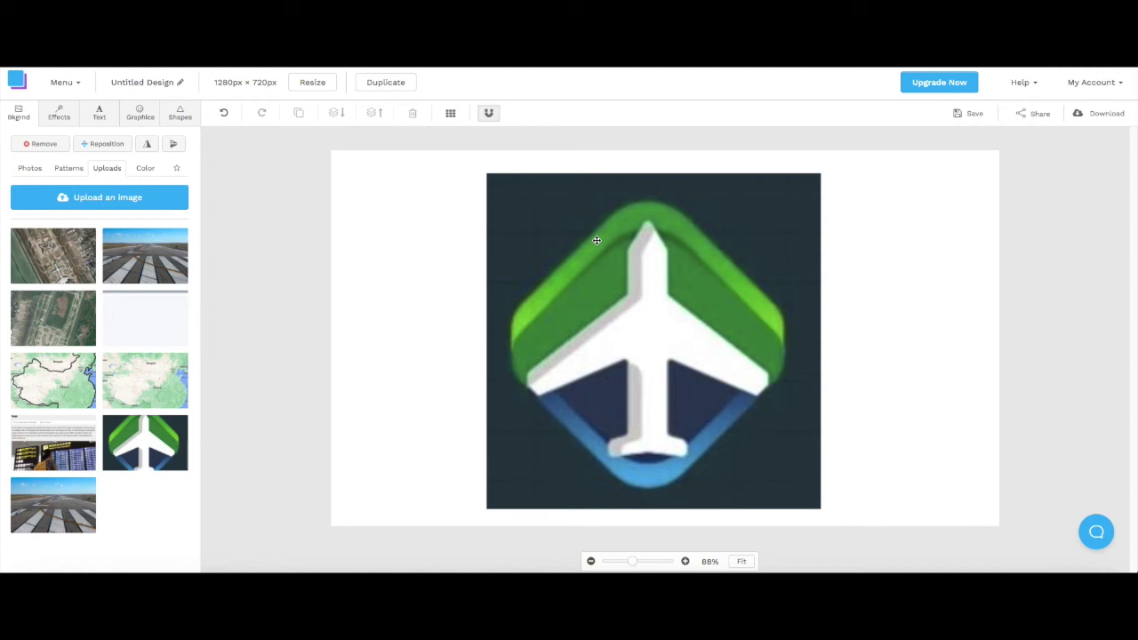
left_click(597, 240)
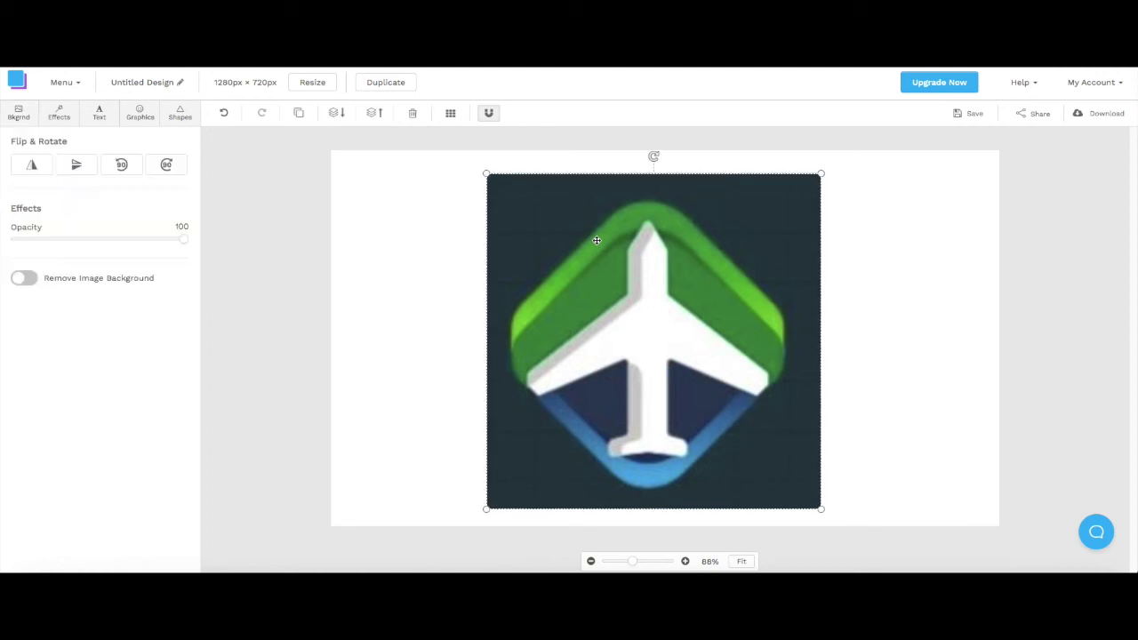
left_click(461, 272)
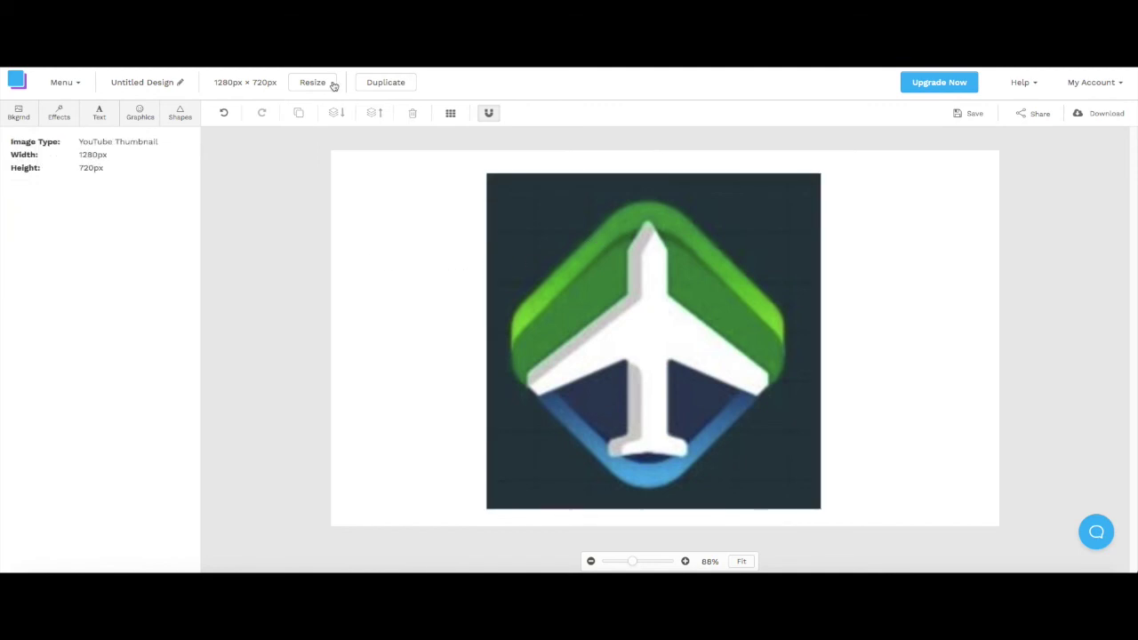
- Leave the editor via the menu and go to the Create a Graphic page
left_click(62, 82)
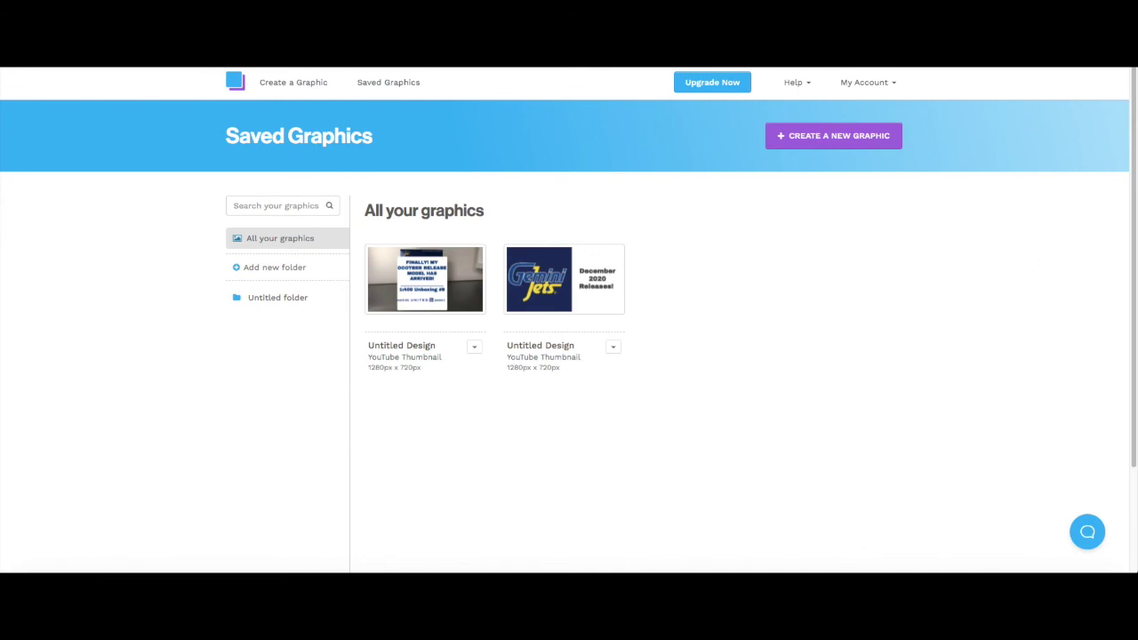
key("Return")
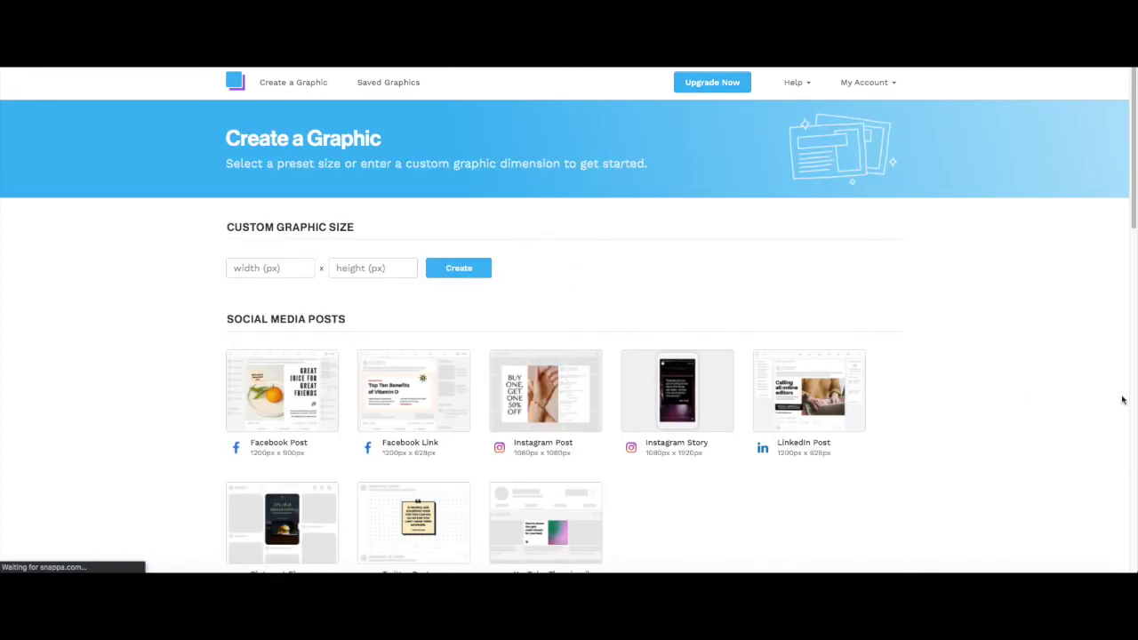